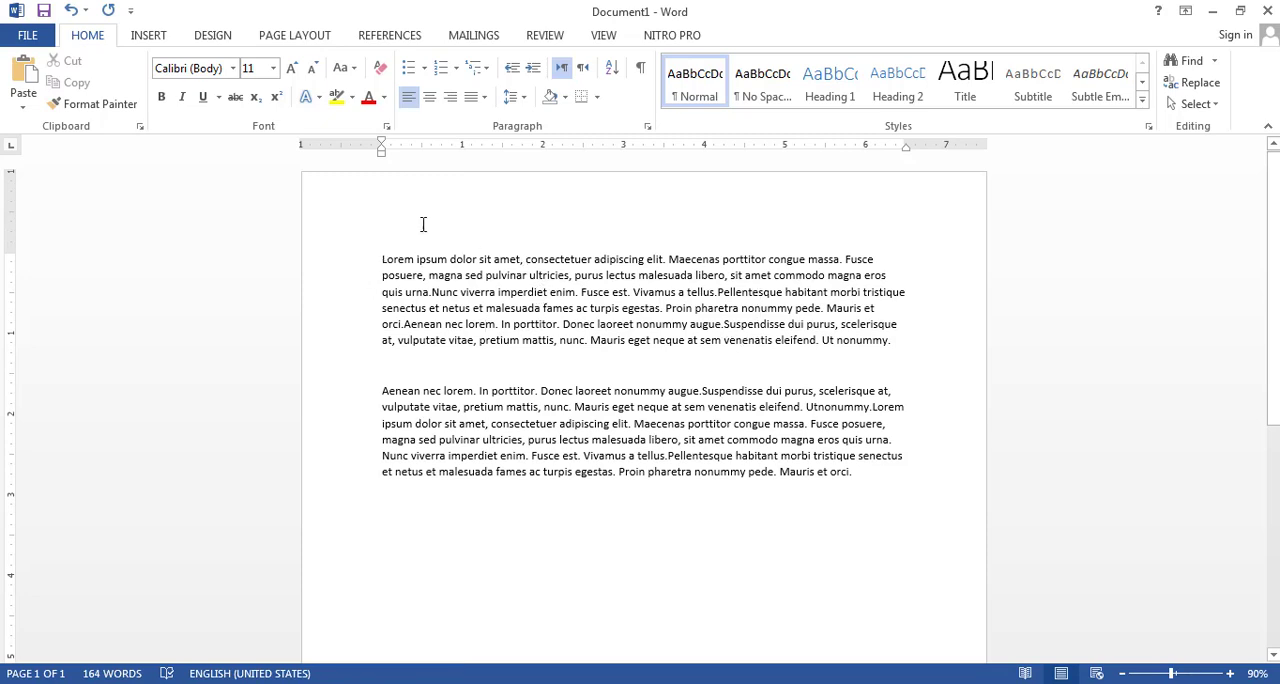
Switch the first paragraph to right alignment and back to left alignment
{"action": "left_click", "coordinate": [450, 100]}
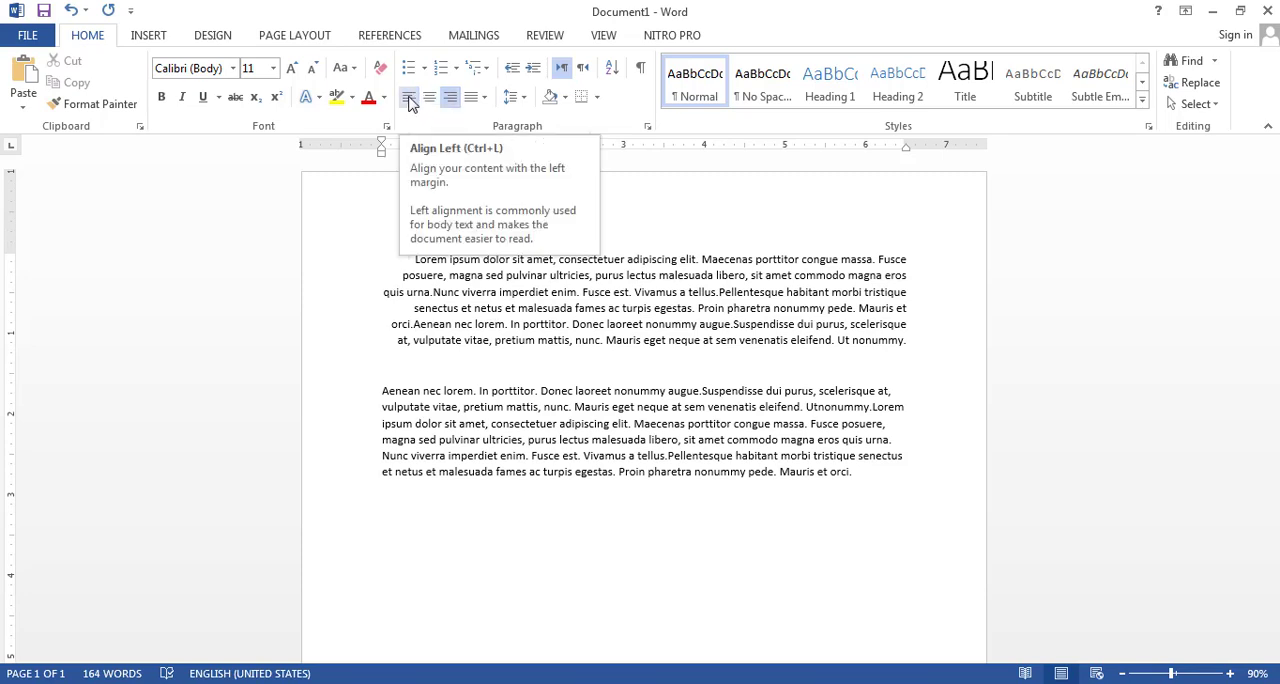
{"action": "left_click", "coordinate": [409, 100]}
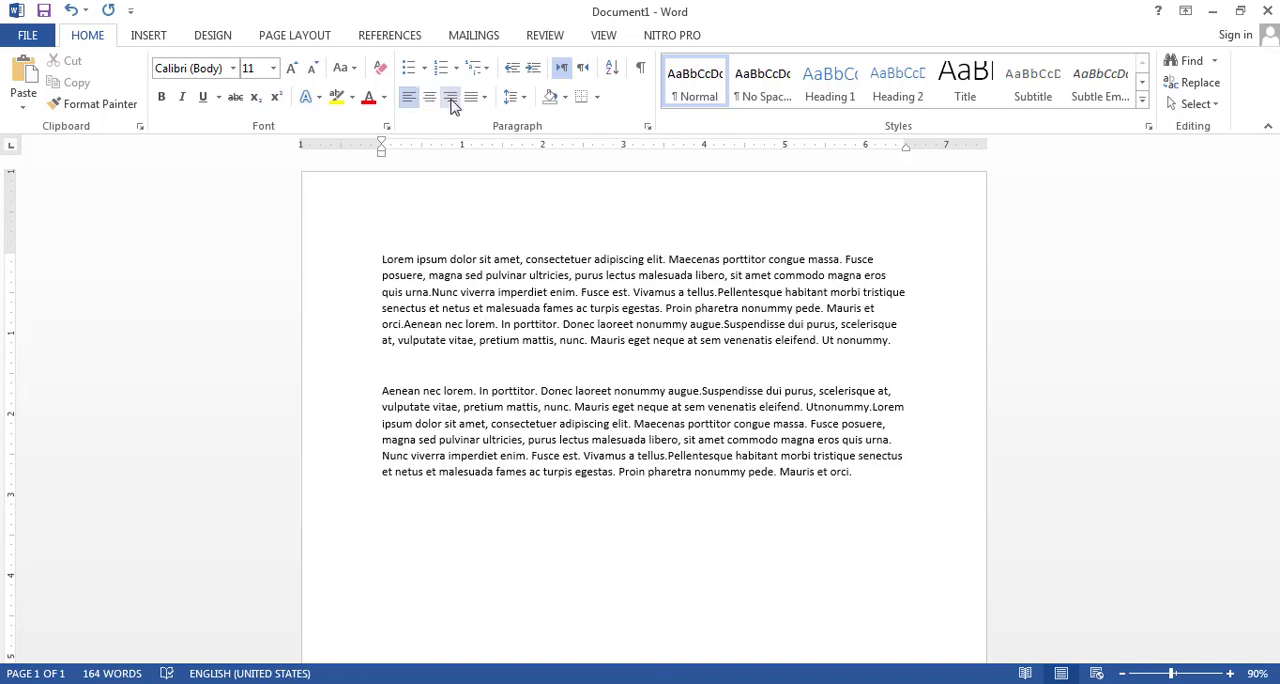
{"action": "left_click", "coordinate": [452, 102]}
{"action": "left_click", "coordinate": [409, 100]}
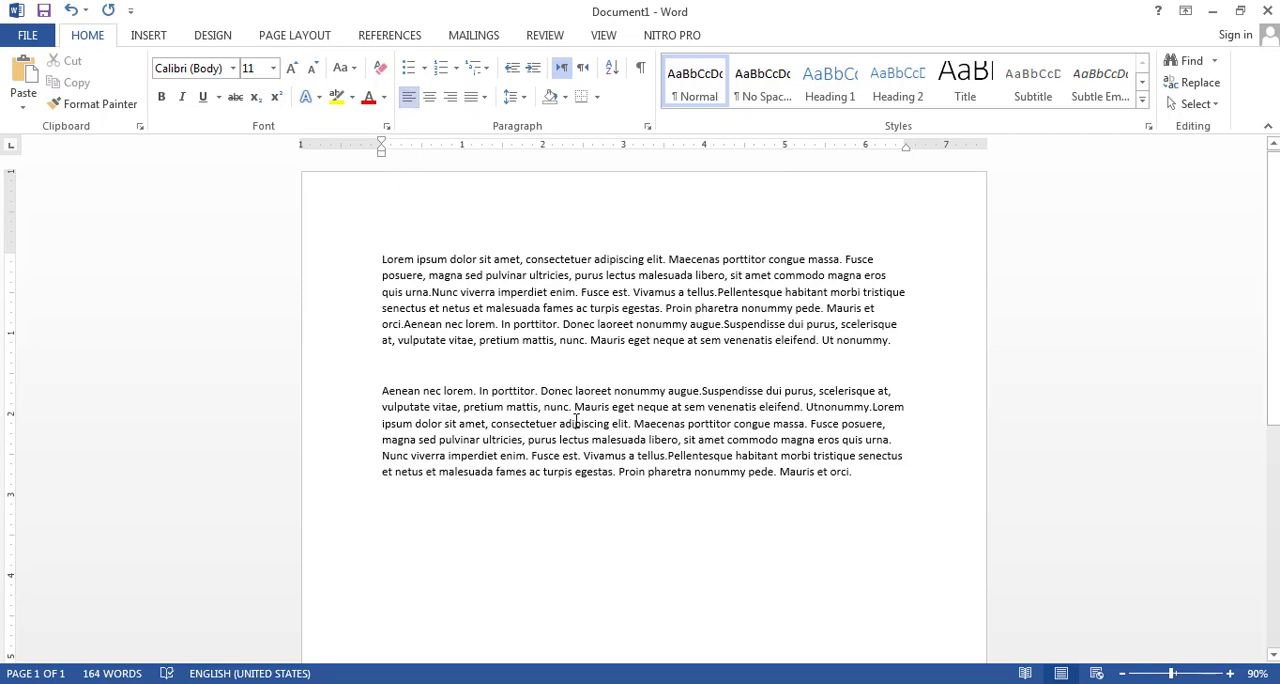
Select all the document text and center it, trying right and left alignment first
{"action": "key", "text": "ctrl+a"}
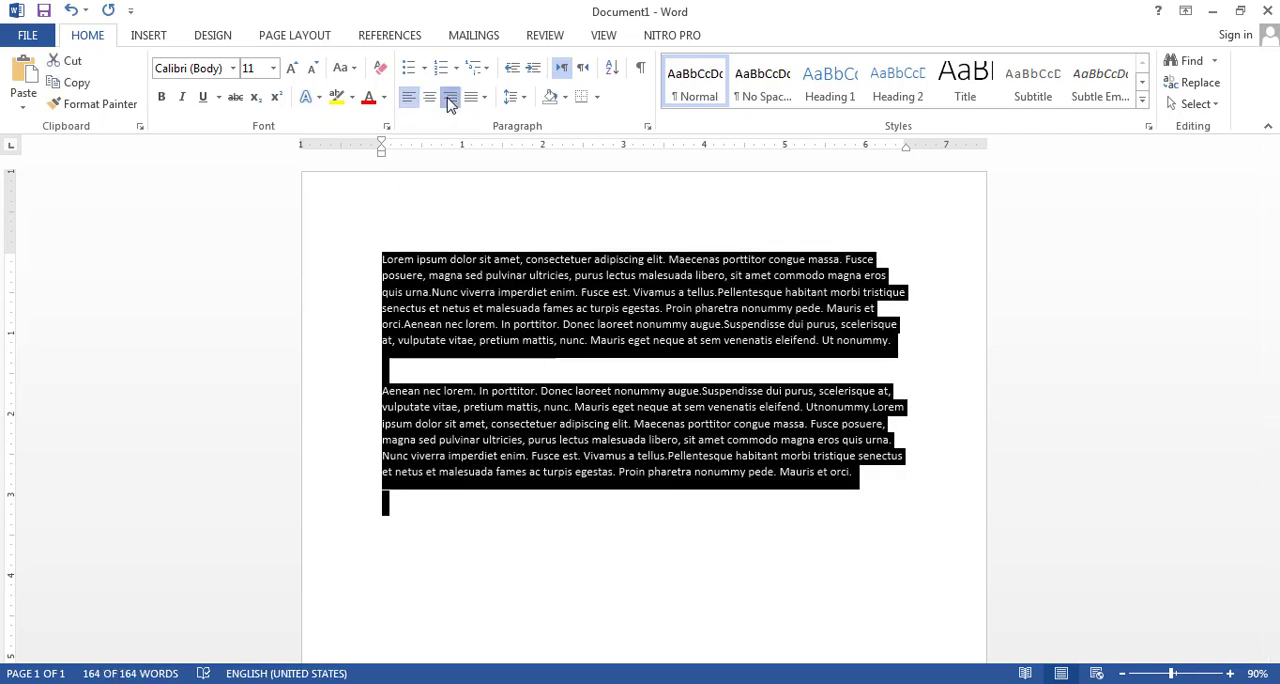
{"action": "left_click", "coordinate": [449, 100]}
{"action": "left_click", "coordinate": [408, 100]}
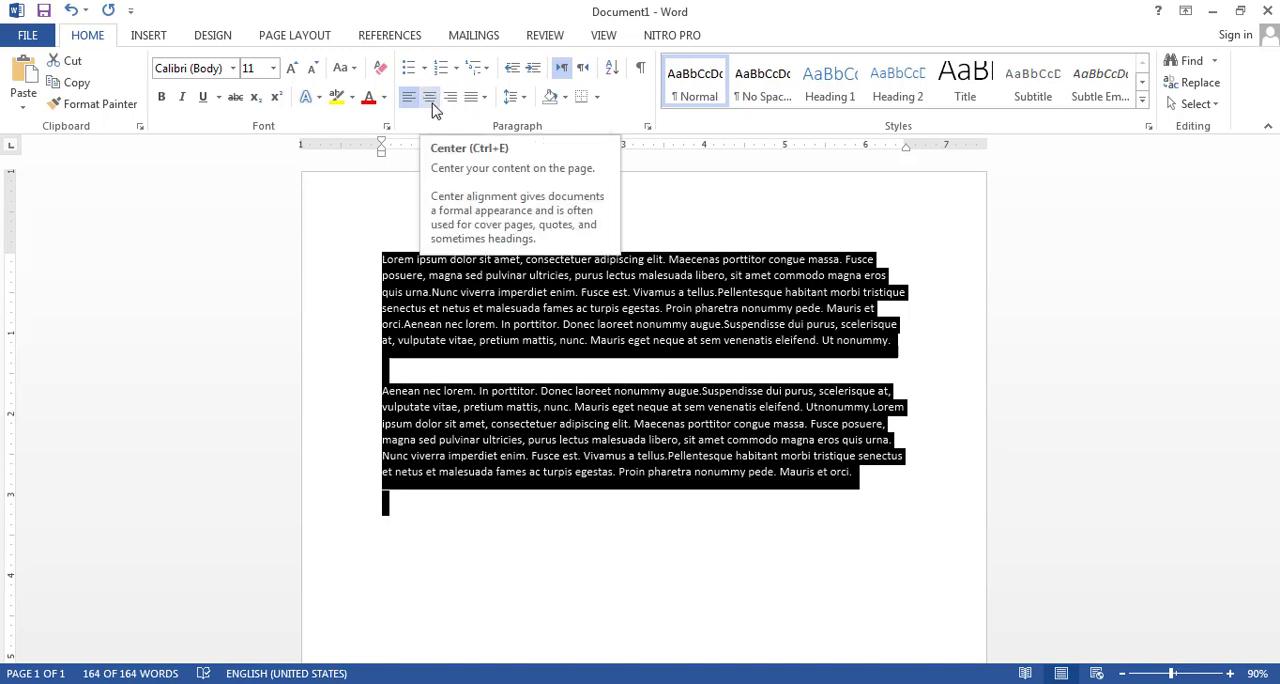
{"action": "left_click", "coordinate": [430, 100]}
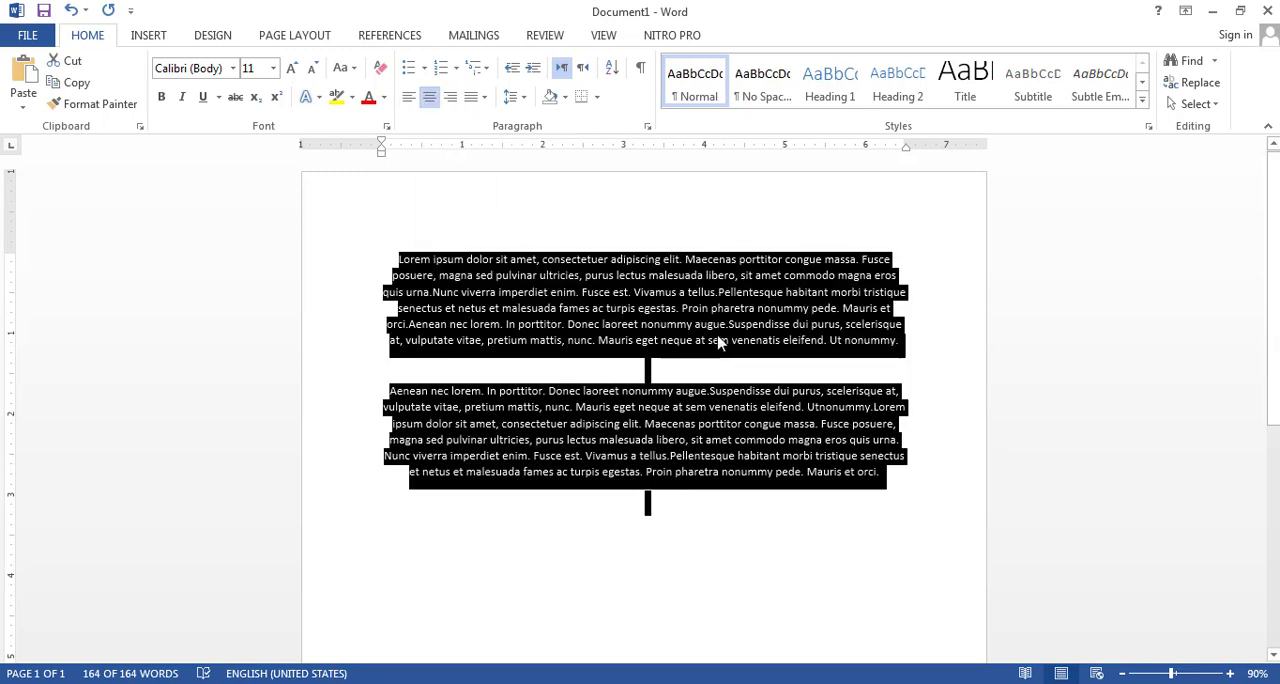
{"action": "left_click", "coordinate": [678, 316]}
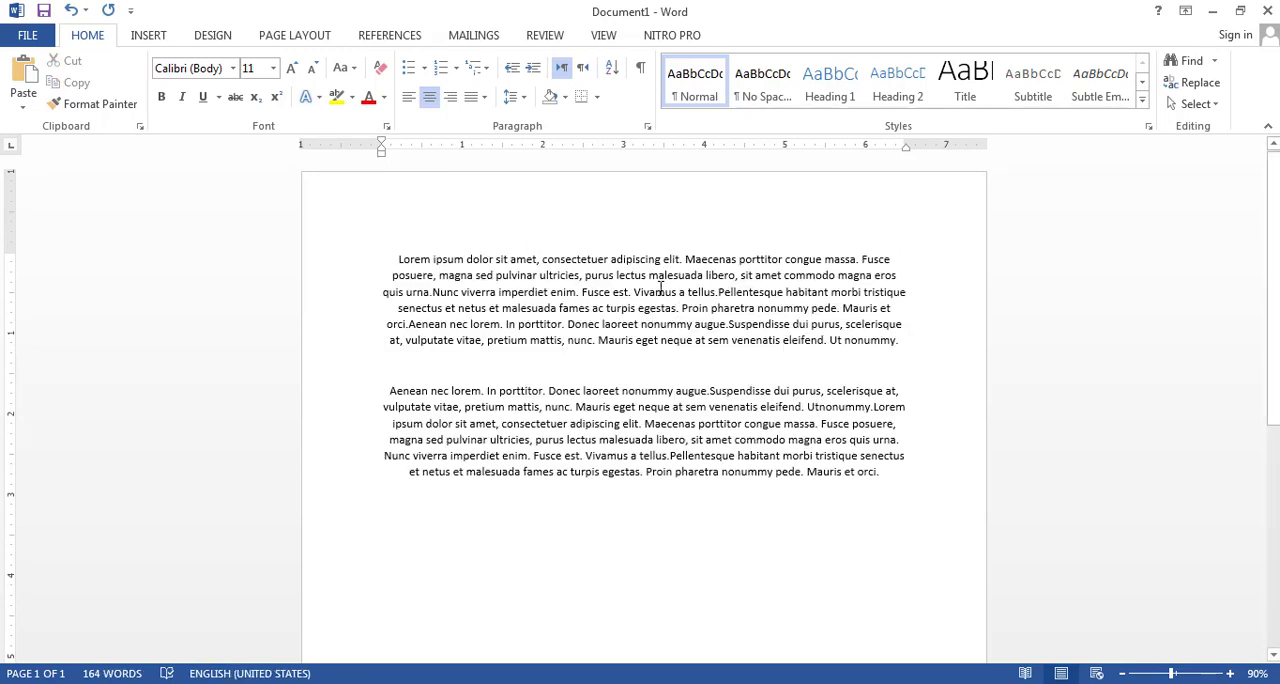
Left-align the first paragraph, briefly trying right alignment in between
{"action": "left_click", "coordinate": [408, 97]}
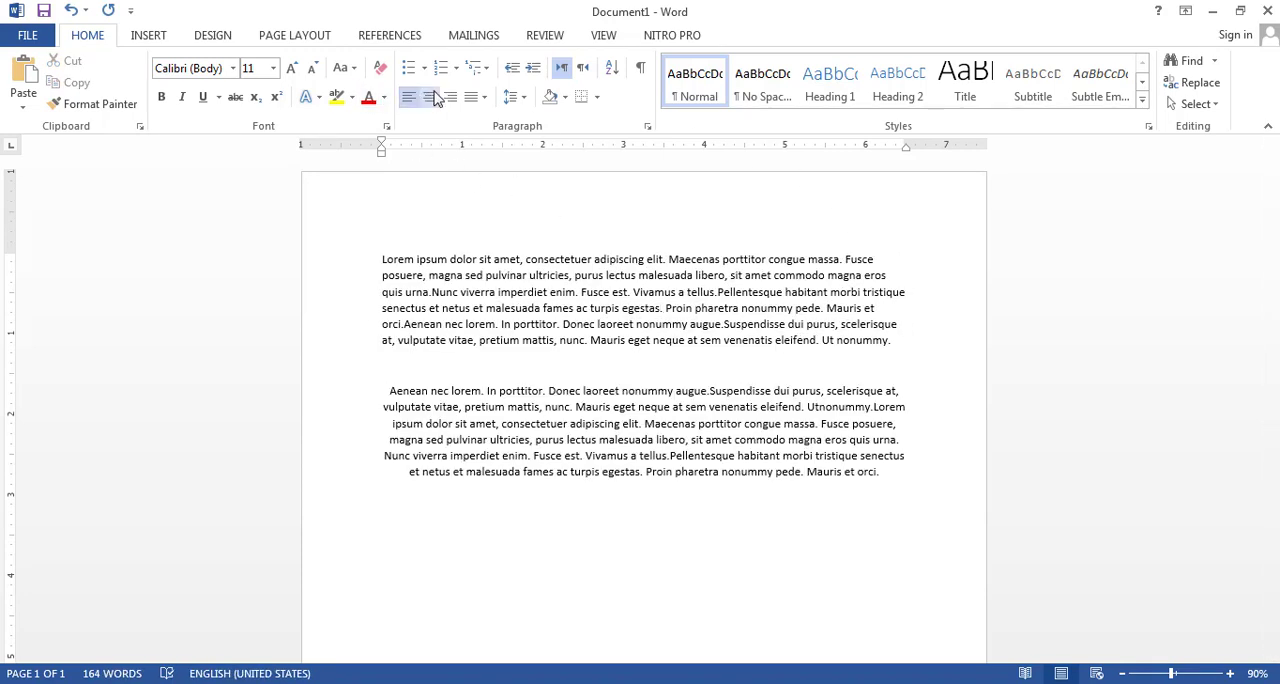
{"action": "left_click", "coordinate": [450, 97]}
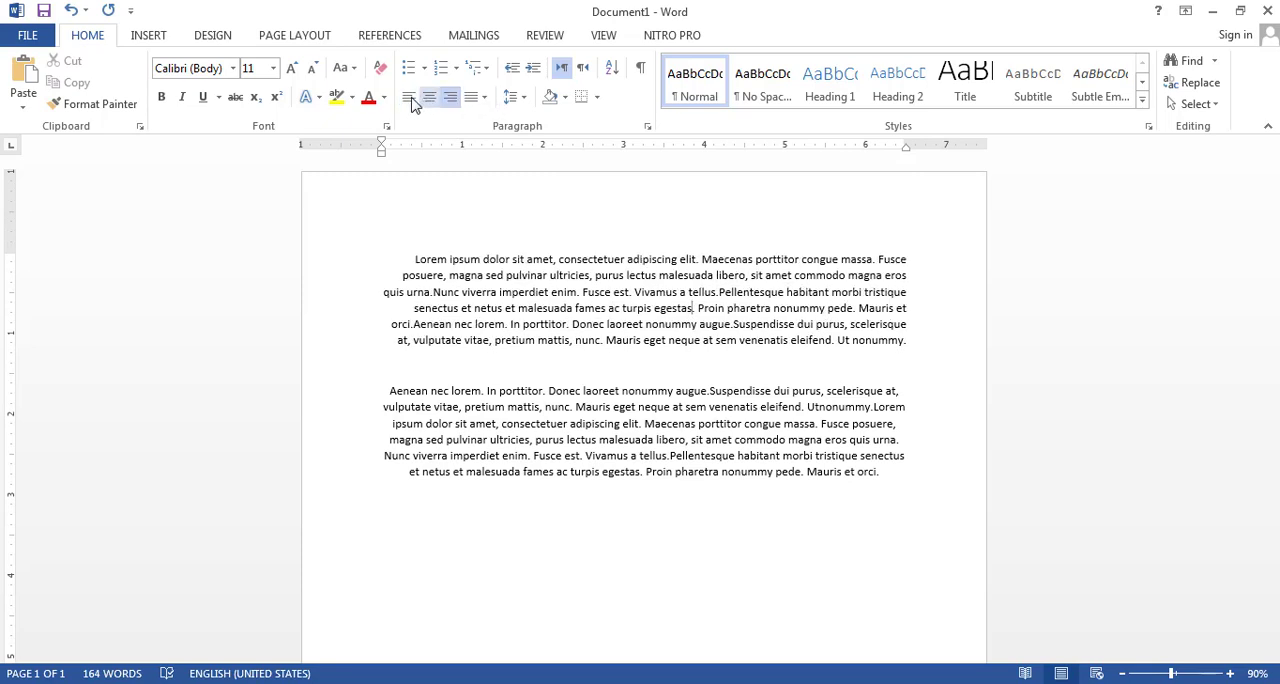
{"action": "left_click", "coordinate": [410, 98]}
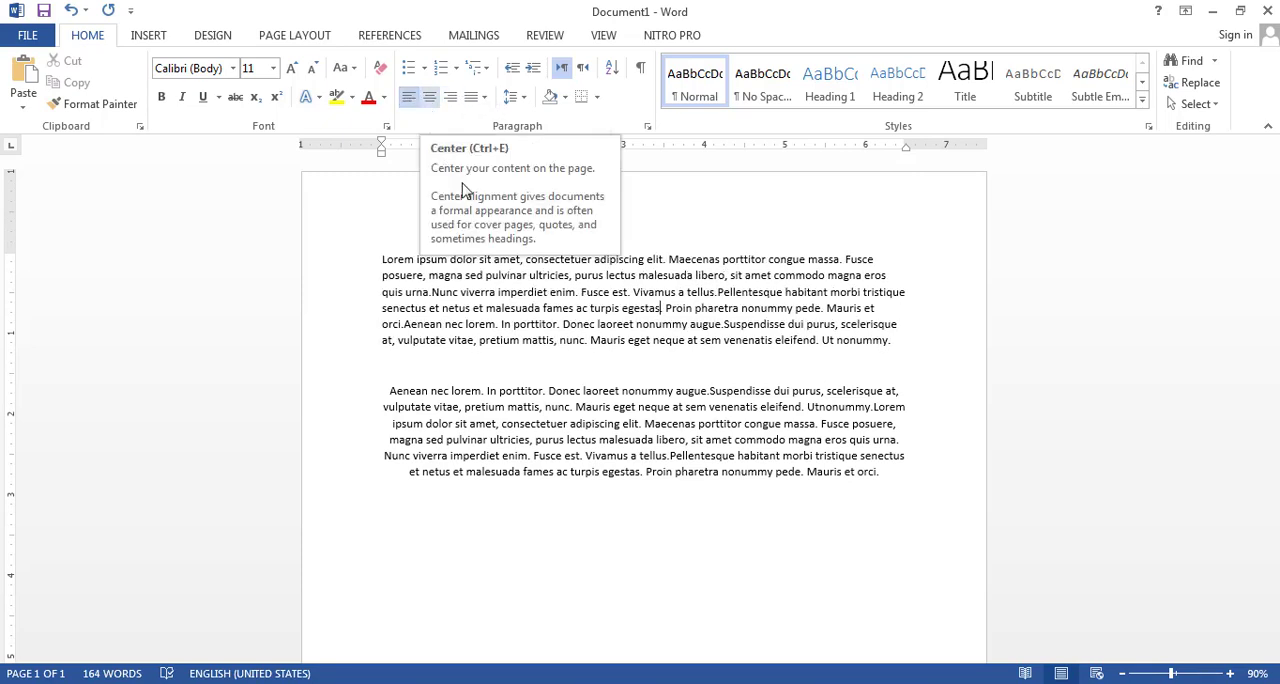
Right-align the second paragraph
{"action": "left_click", "coordinate": [531, 423]}
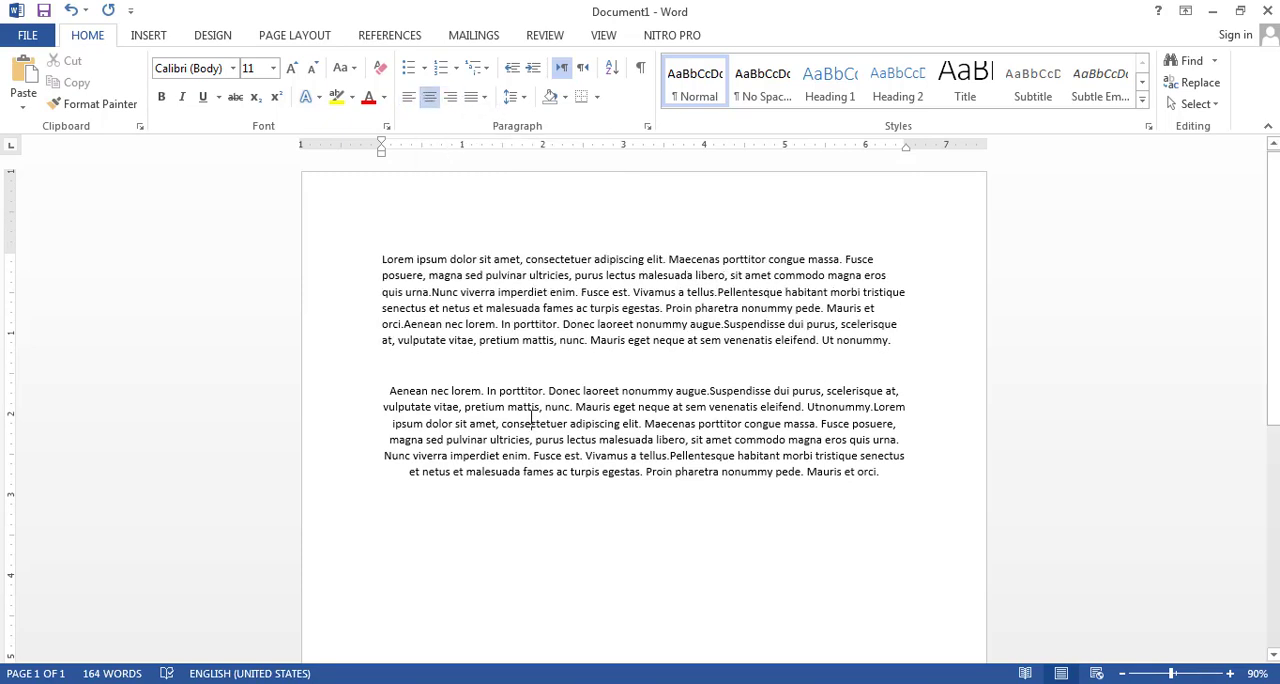
{"action": "left_click", "coordinate": [448, 100]}
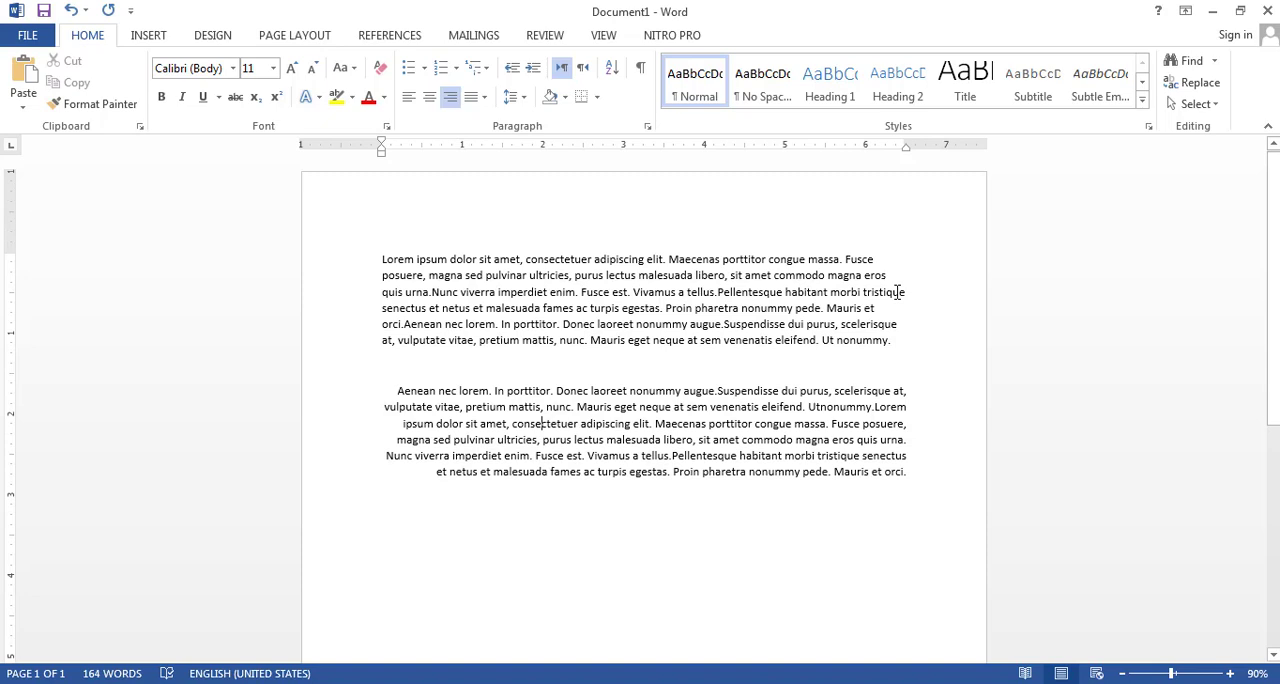
{"action": "left_click", "coordinate": [714, 308]}
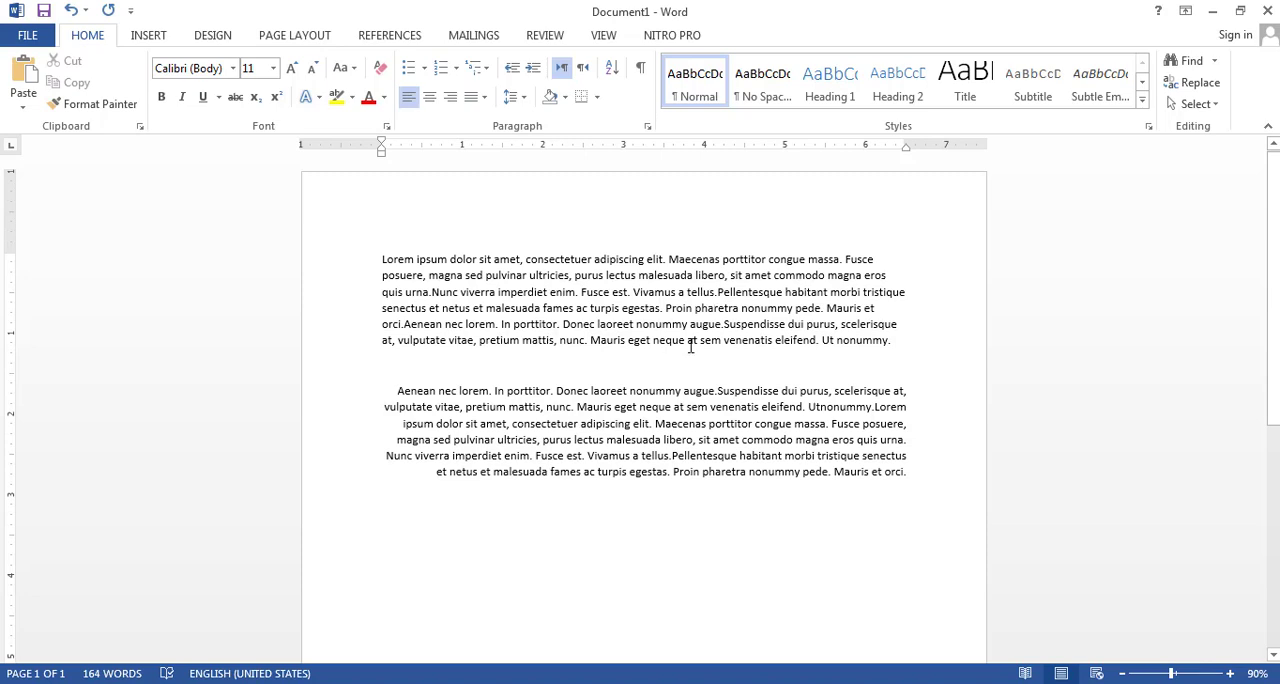
Select the first paragraph and justify it
{"action": "left_click_drag", "start_coordinate": [856, 340], "coordinate": [381, 259]}
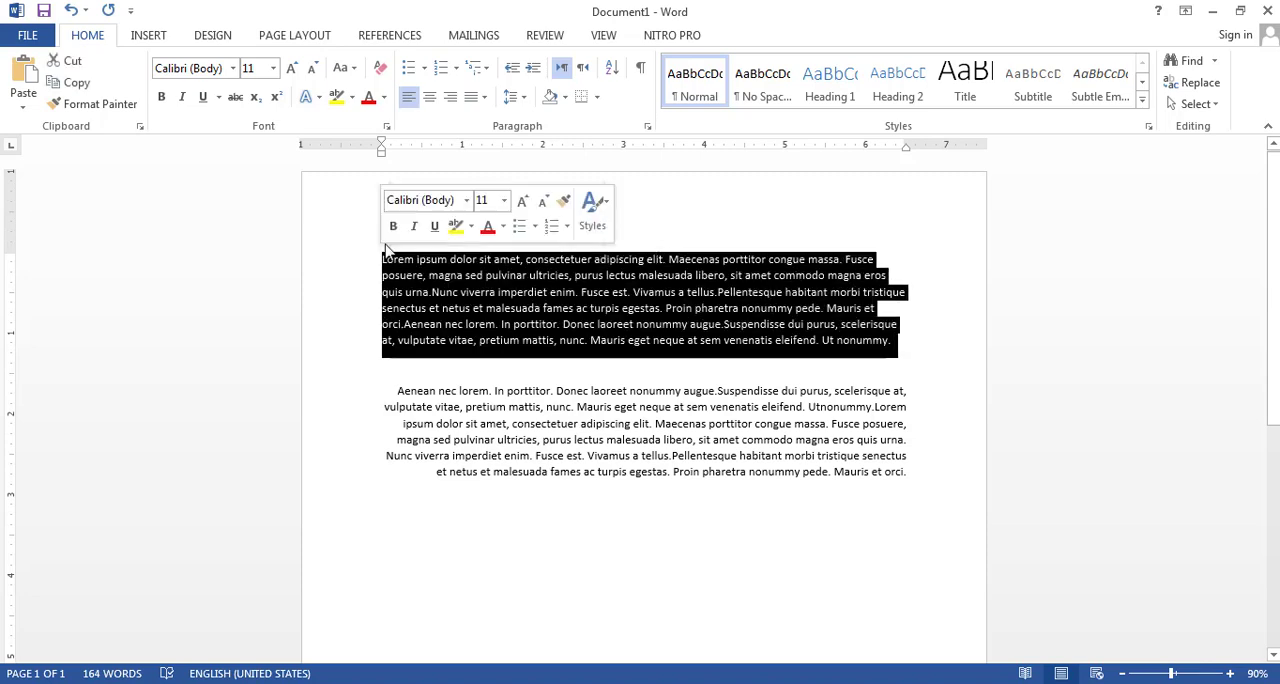
{"action": "left_click", "coordinate": [484, 102]}
{"action": "left_click", "coordinate": [503, 122]}
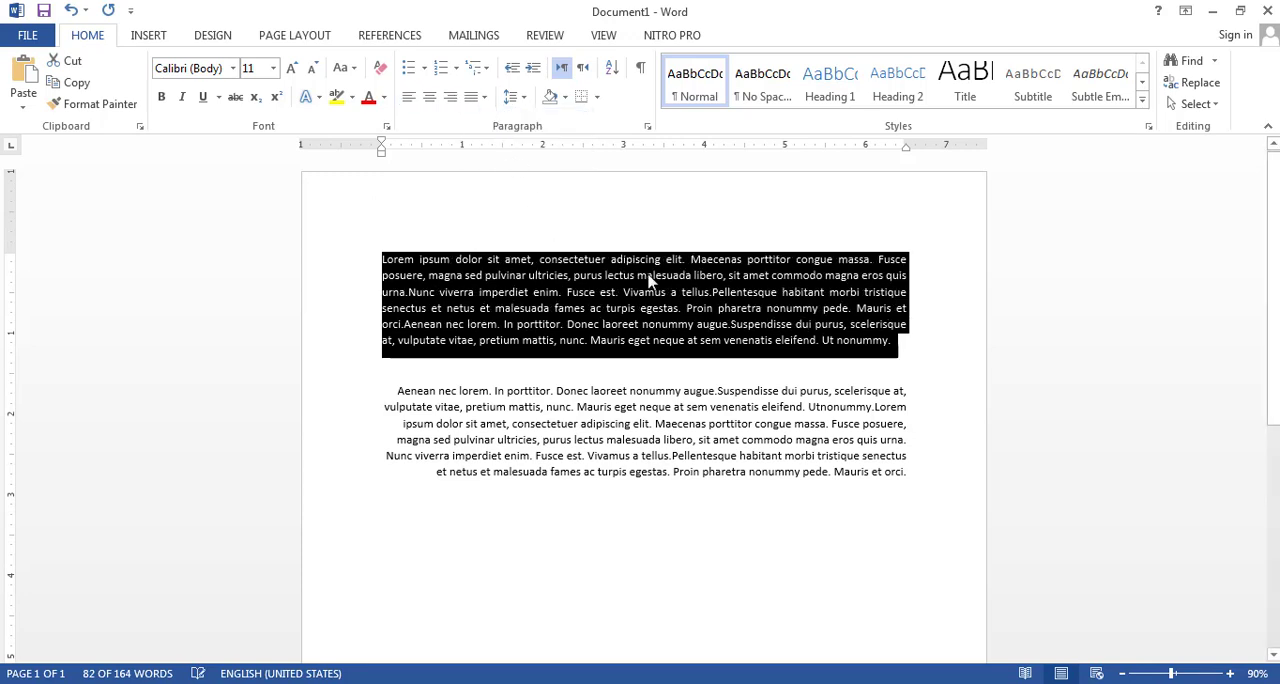
{"action": "left_click", "coordinate": [811, 277]}
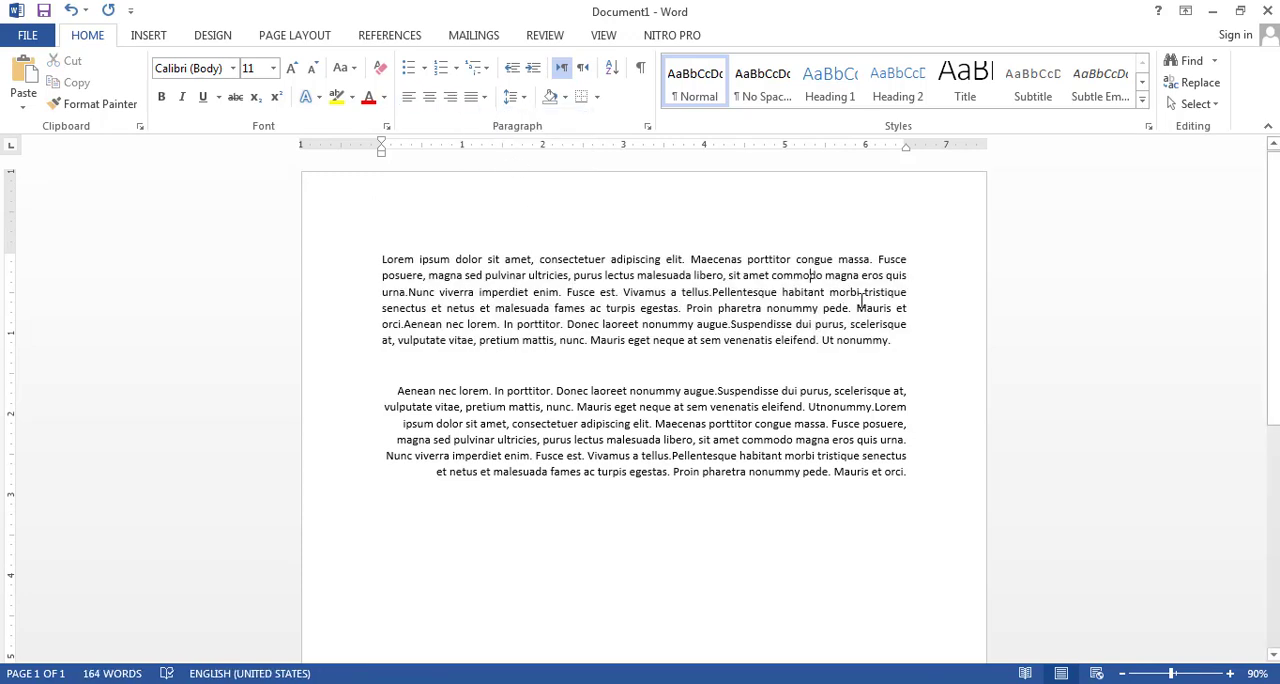
Select the second paragraph and justify it
{"action": "triple_click", "coordinate": [808, 443]}
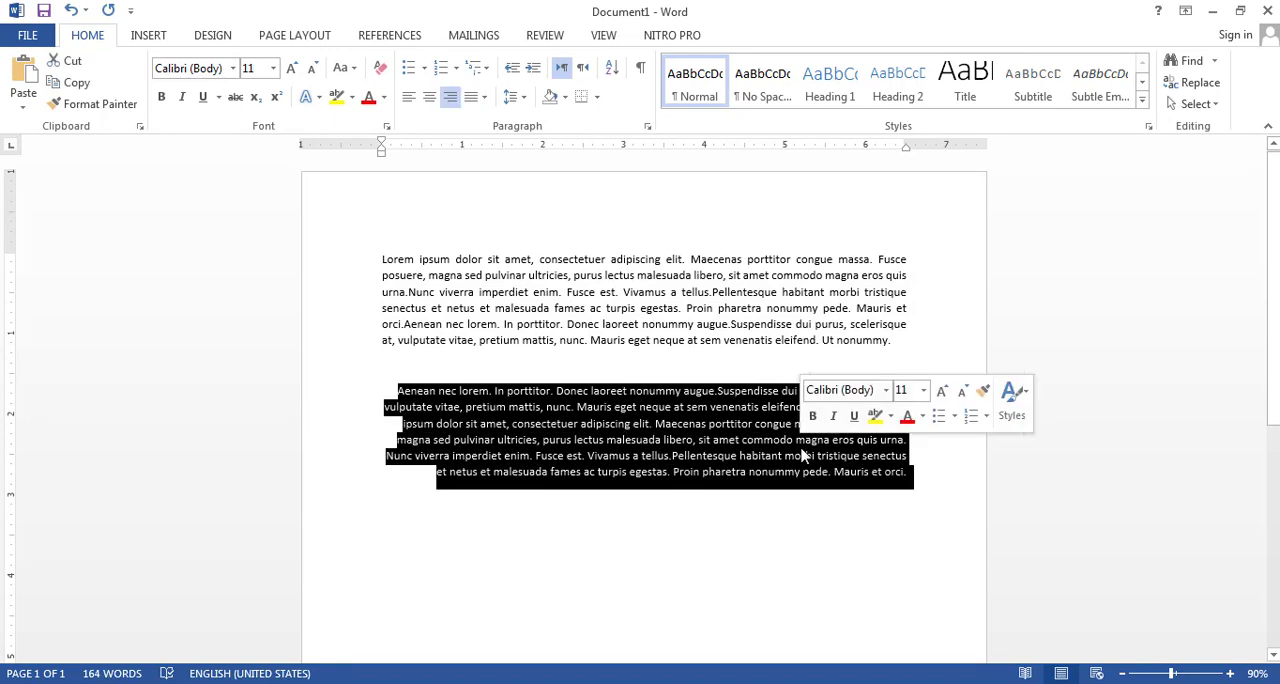
{"action": "left_click", "coordinate": [467, 99]}
{"action": "left_click", "coordinate": [486, 123]}
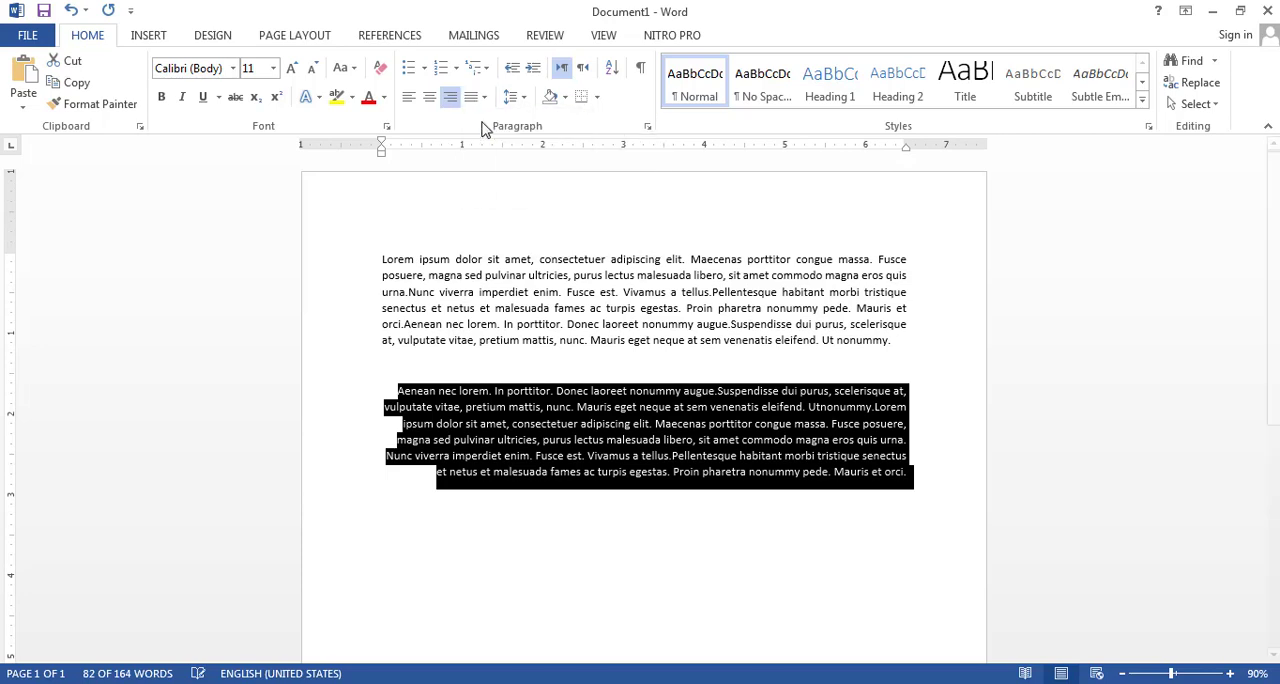
{"action": "left_click", "coordinate": [638, 457]}
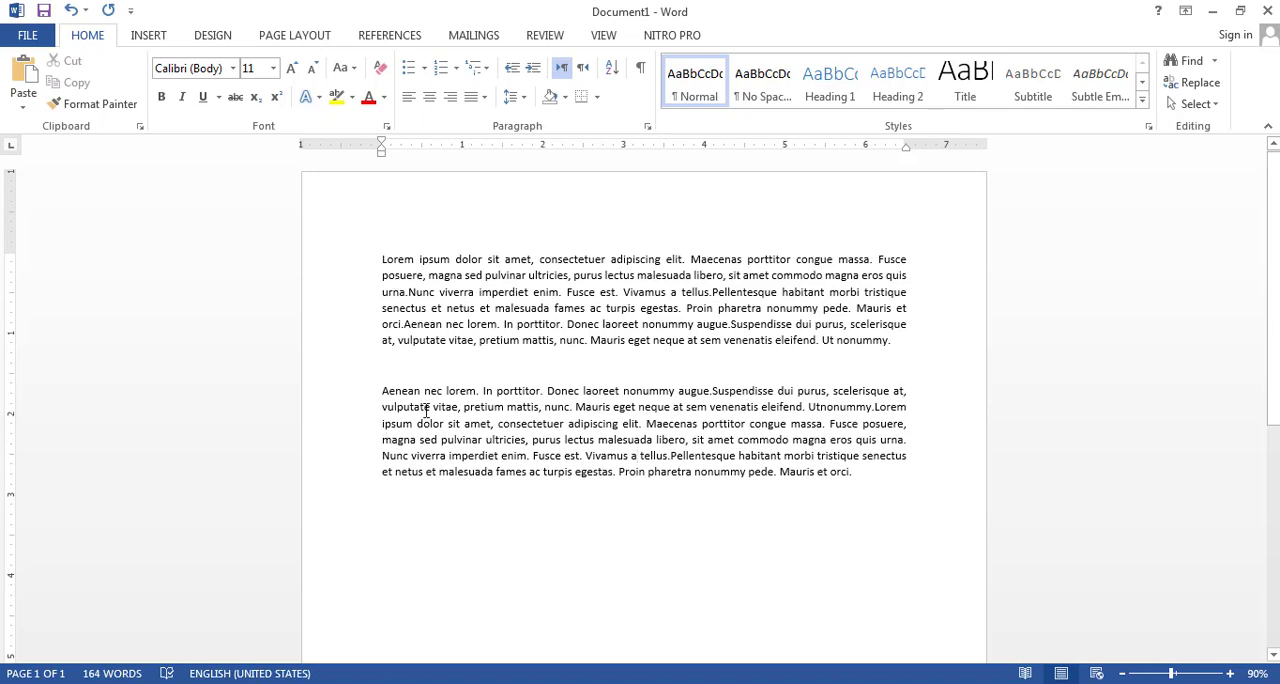
Increase the first paragraph's left indent by four steps
{"action": "left_click", "coordinate": [603, 308]}
{"action": "left_click", "coordinate": [533, 70]}
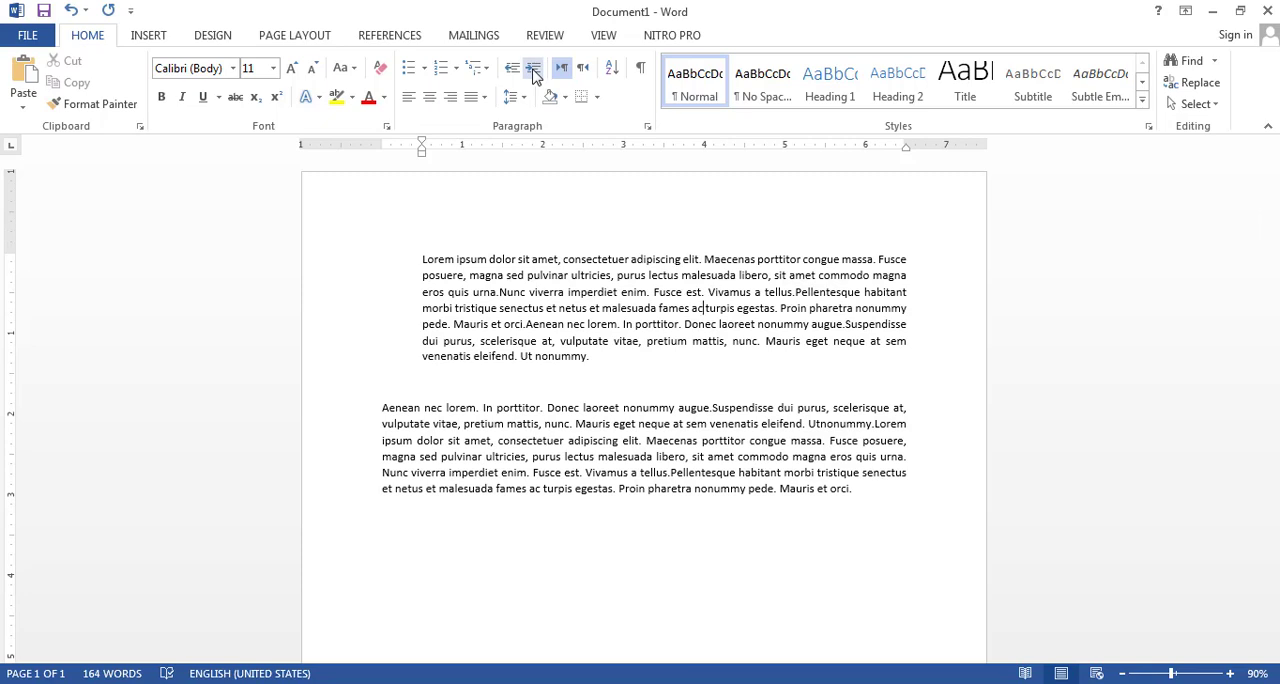
{"action": "left_click", "coordinate": [533, 70]}
{"action": "left_click", "coordinate": [533, 70]}
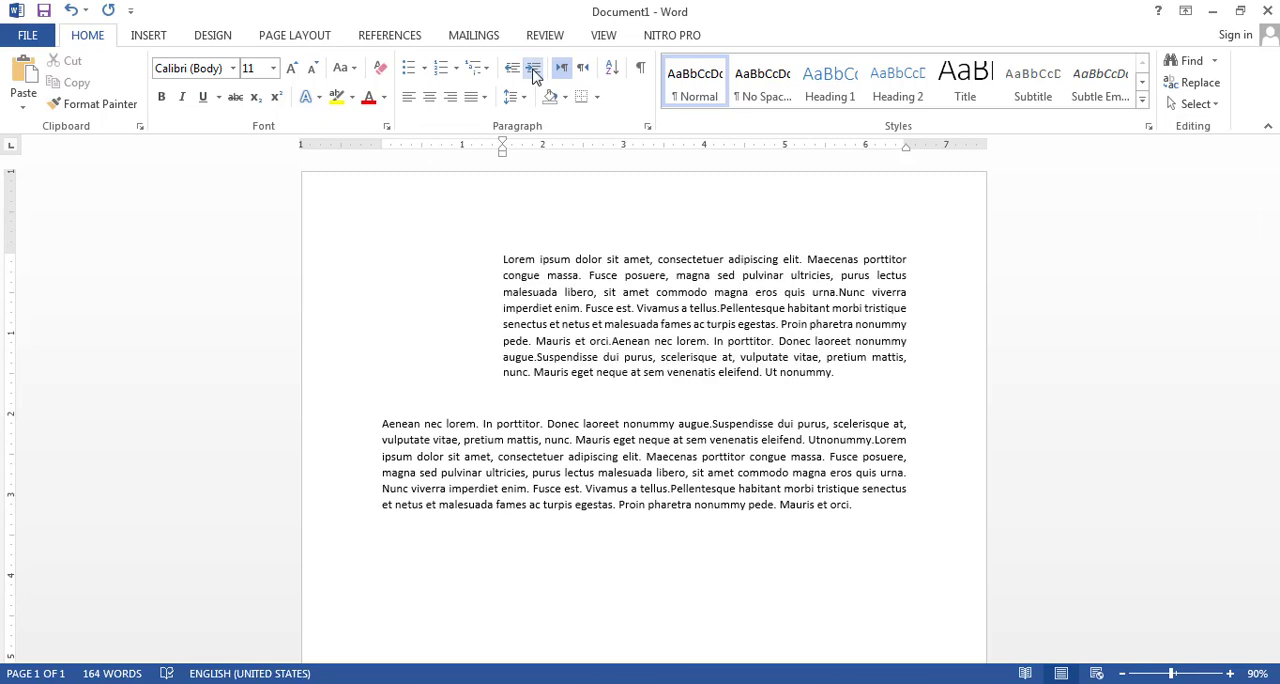
{"action": "left_click", "coordinate": [533, 70]}
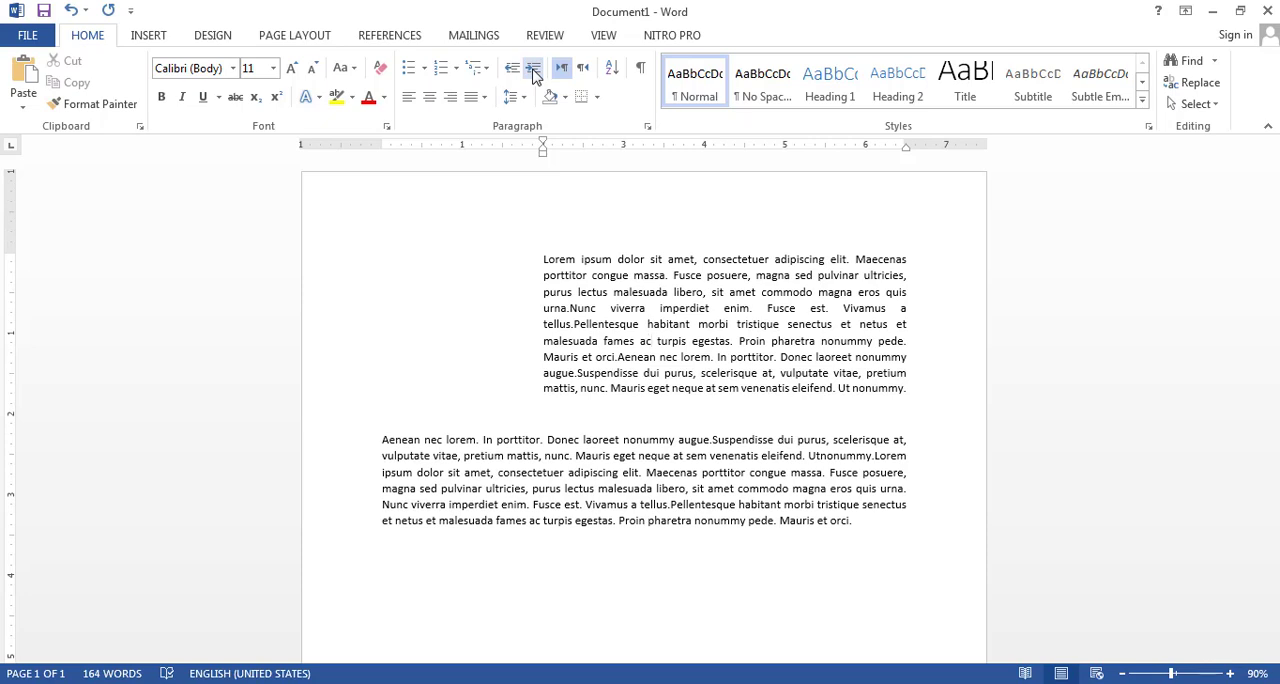
Decrease the first paragraph's left indent by four steps back to the margin
{"action": "left_click", "coordinate": [512, 70]}
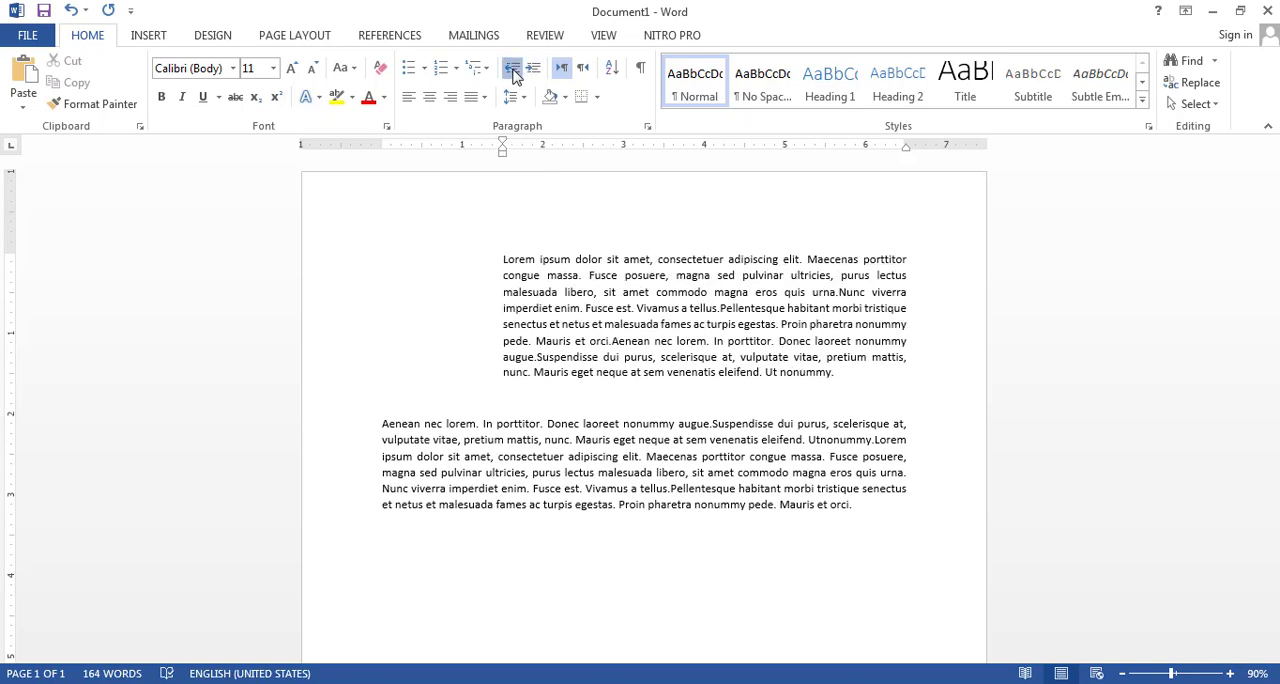
{"action": "left_click", "coordinate": [513, 70]}
{"action": "left_click", "coordinate": [513, 70]}
{"action": "left_click", "coordinate": [513, 70]}
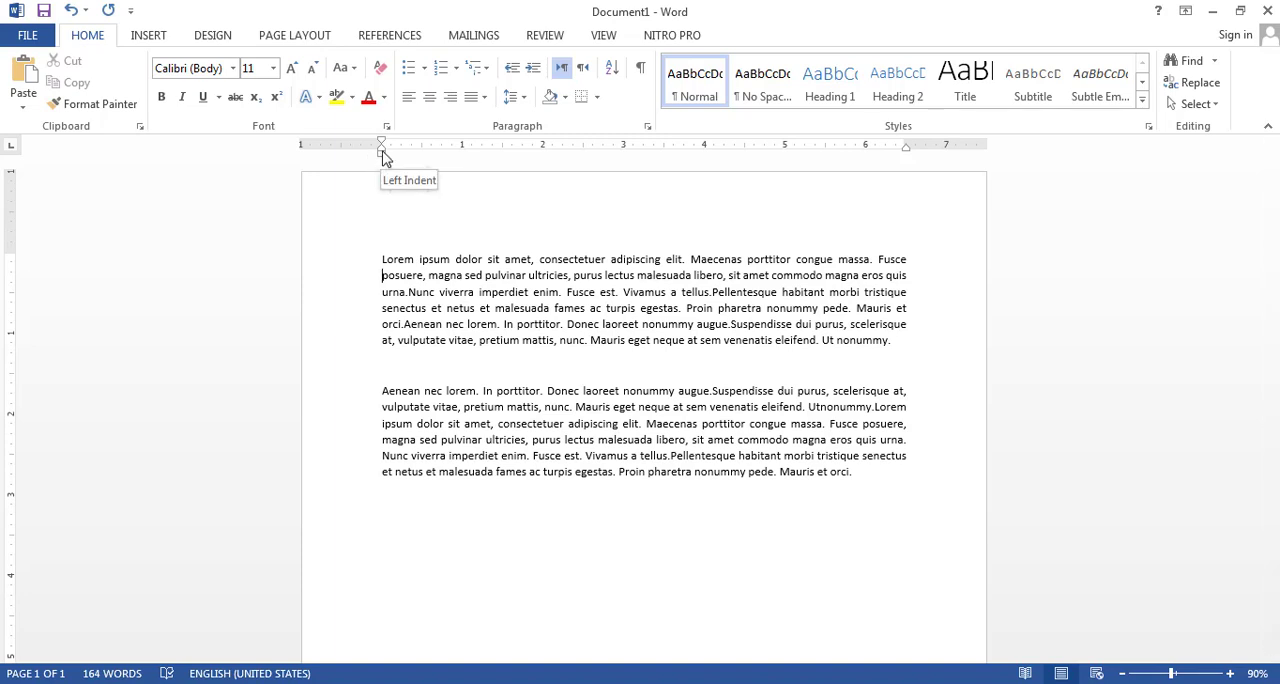
Try to move the second paragraph's indent markers on the ruler, and undo the change
{"action": "mouse_move", "coordinate": [382, 152]}
{"action": "left_mouse_down"}
{"action": "mouse_move", "coordinate": [311, 166]}
{"action": "mouse_move", "coordinate": [857, 243]}
{"action": "mouse_move", "coordinate": [671, 271]}
{"action": "mouse_move", "coordinate": [354, 283]}
{"action": "mouse_move", "coordinate": [309, 295]}
{"action": "mouse_move", "coordinate": [300, 343]}
{"action": "mouse_move", "coordinate": [940, 335]}
{"action": "mouse_move", "coordinate": [382, 350]}
{"action": "left_mouse_up"}
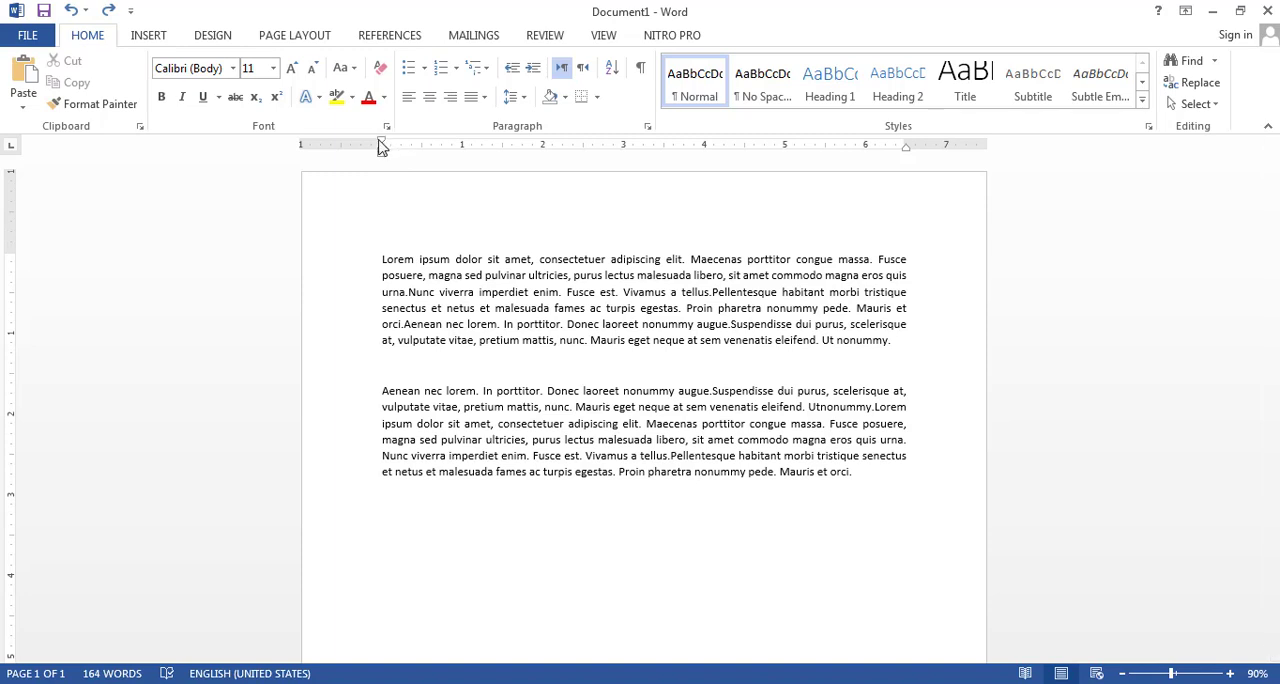
{"action": "mouse_move", "coordinate": [383, 149]}
{"action": "left_mouse_down"}
{"action": "mouse_move", "coordinate": [803, 200]}
{"action": "mouse_move", "coordinate": [309, 229]}
{"action": "mouse_move", "coordinate": [384, 220]}
{"action": "left_mouse_up"}
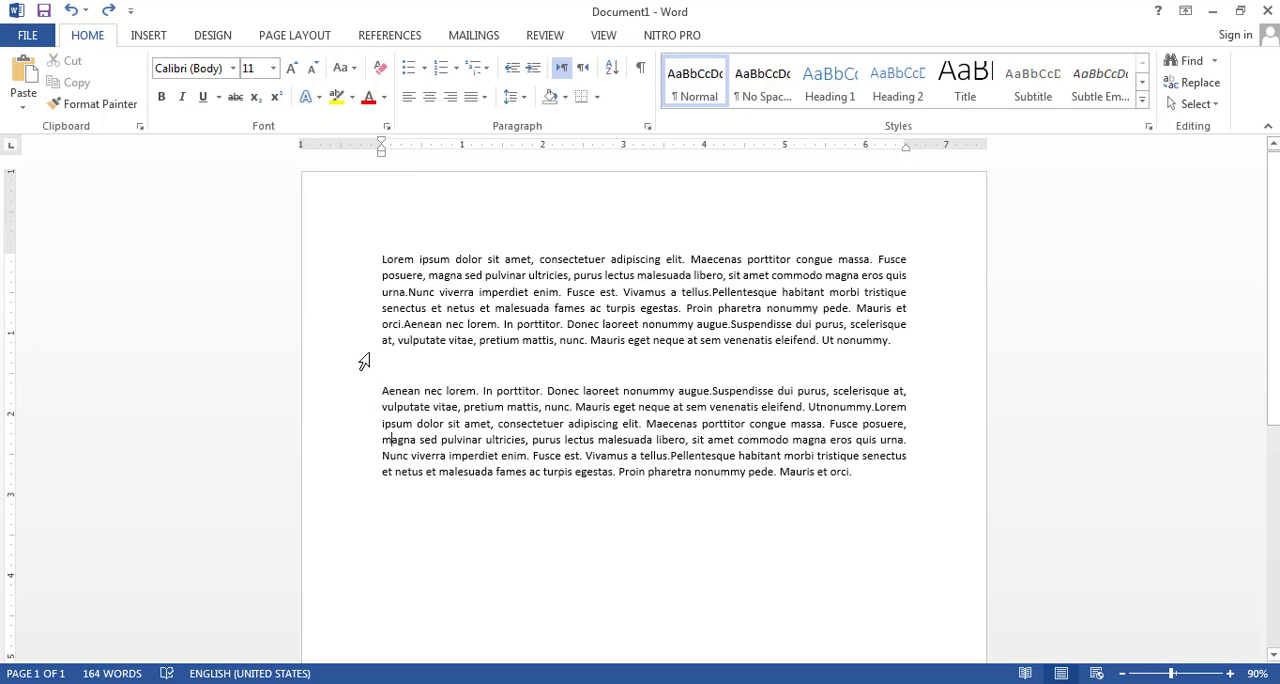
{"action": "mouse_move", "coordinate": [383, 157]}
{"action": "left_mouse_down"}
{"action": "mouse_move", "coordinate": [451, 163]}
{"action": "mouse_move", "coordinate": [377, 171]}
{"action": "left_mouse_up"}
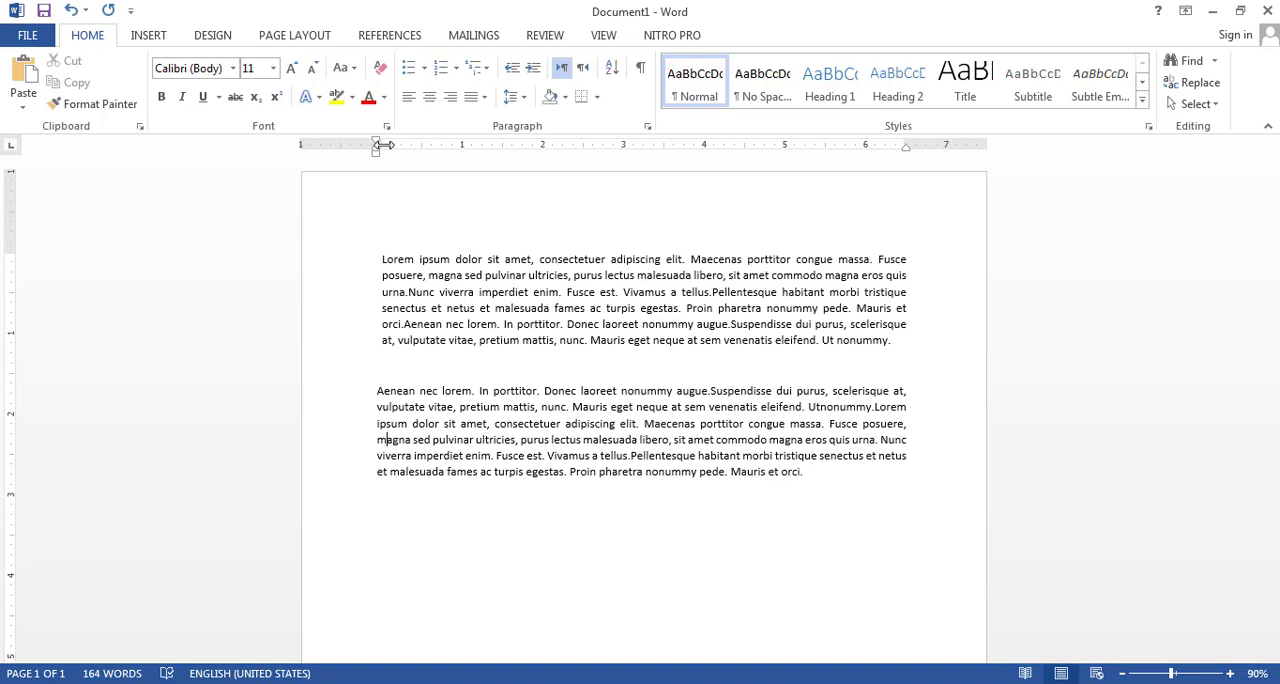
{"action": "left_click_drag", "start_coordinate": [383, 145], "coordinate": [417, 146]}
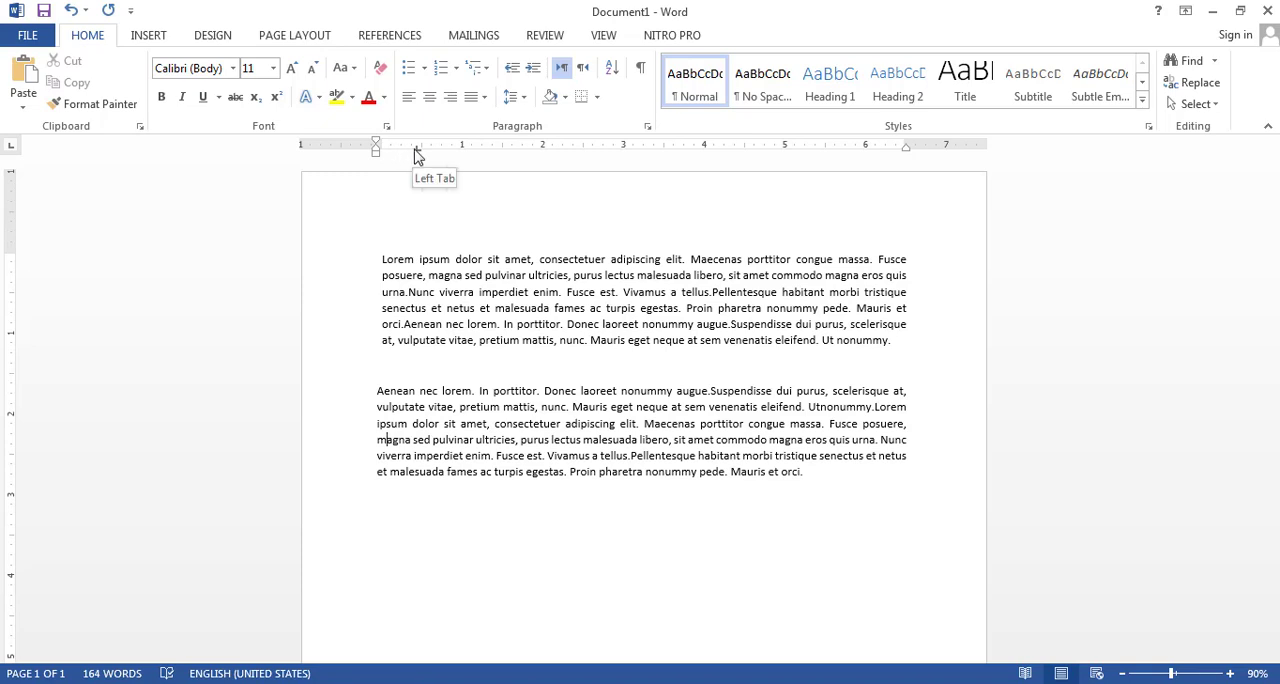
{"action": "key", "text": "ctrl+z"}
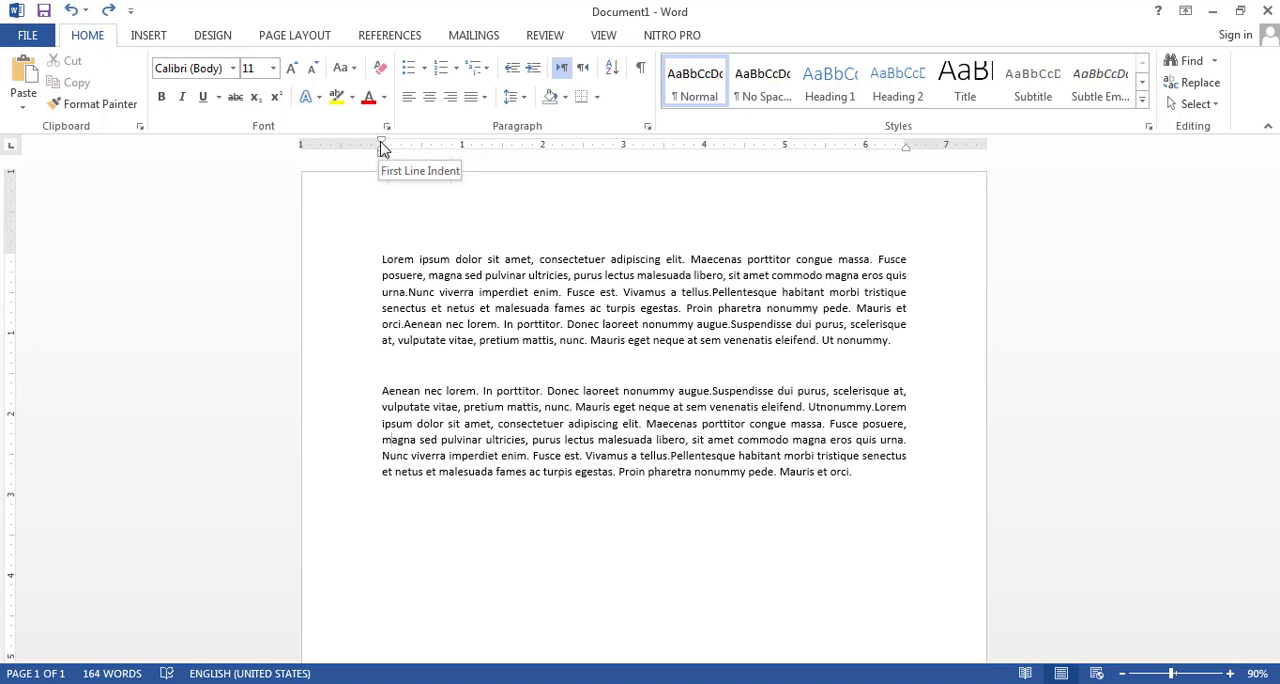
Reduce the page's left, top and right margins using the rulers
{"action": "mouse_move", "coordinate": [381, 143]}
{"action": "left_mouse_down"}
{"action": "mouse_move", "coordinate": [896, 210]}
{"action": "mouse_move", "coordinate": [431, 234]}
{"action": "mouse_move", "coordinate": [331, 252]}
{"action": "left_mouse_up"}
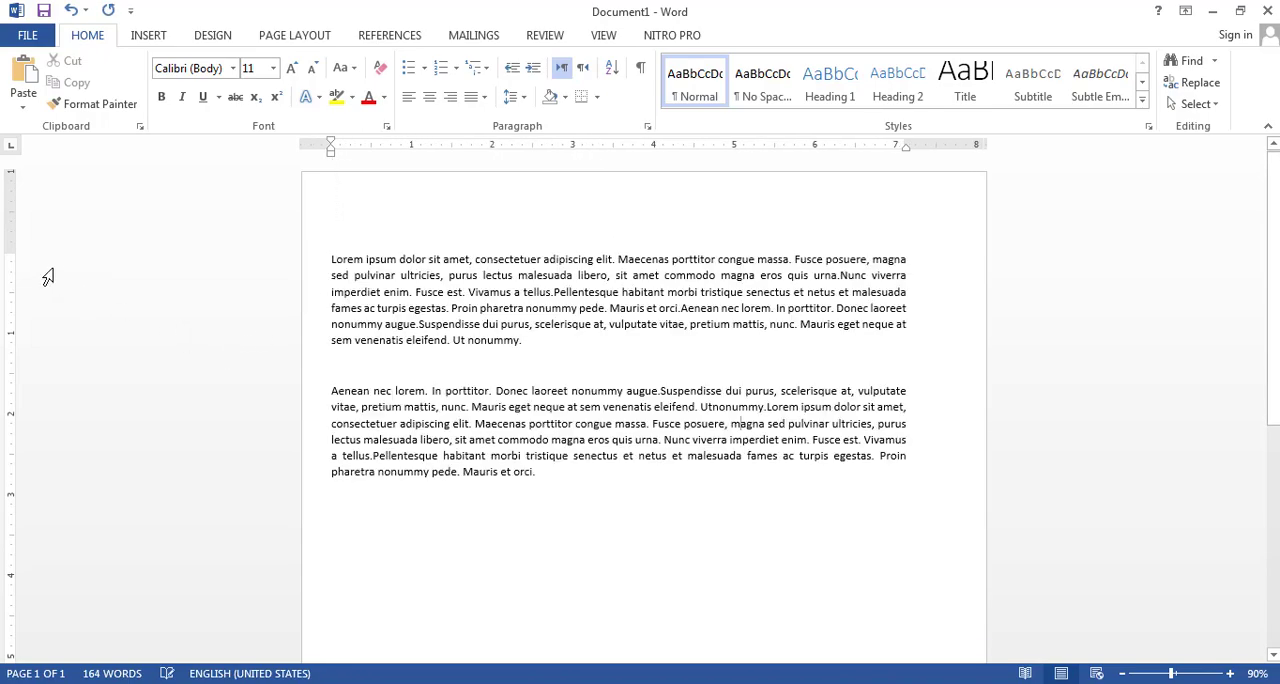
{"action": "mouse_move", "coordinate": [14, 252]}
{"action": "left_mouse_down"}
{"action": "mouse_move", "coordinate": [17, 178]}
{"action": "mouse_move", "coordinate": [17, 228]}
{"action": "left_mouse_up"}
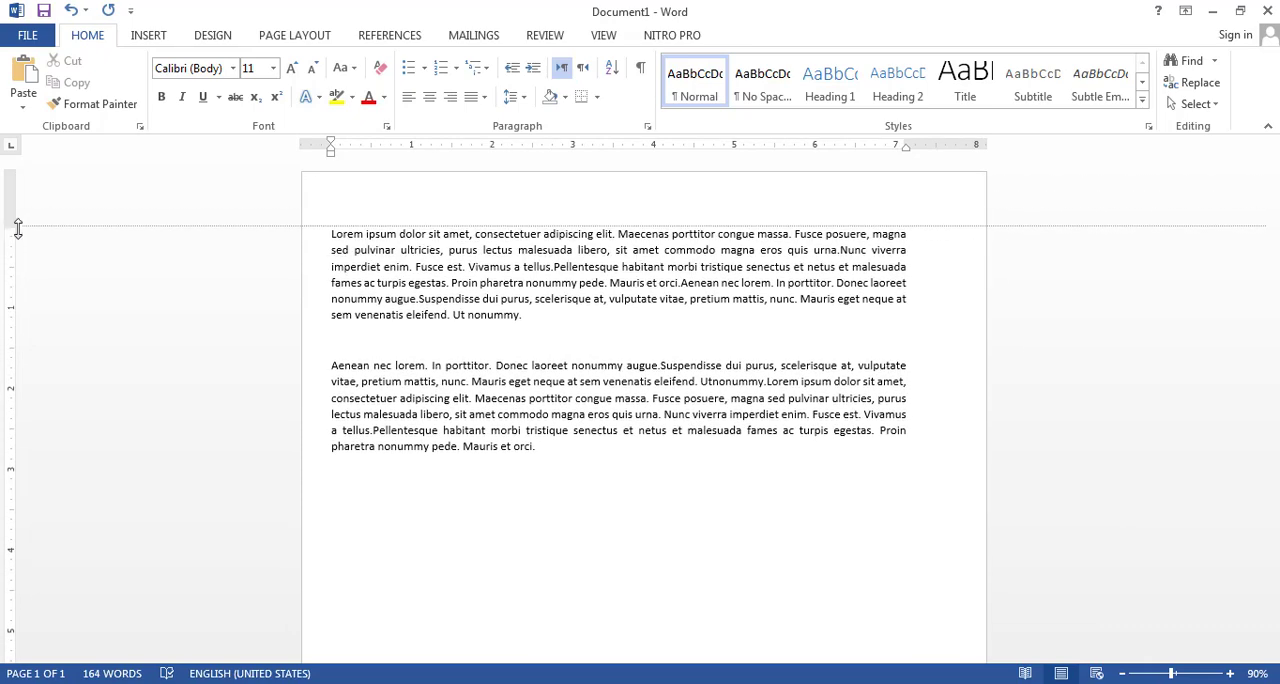
{"action": "mouse_move", "coordinate": [904, 148]}
{"action": "left_mouse_down"}
{"action": "mouse_move", "coordinate": [990, 144]}
{"action": "mouse_move", "coordinate": [951, 144]}
{"action": "left_mouse_up"}
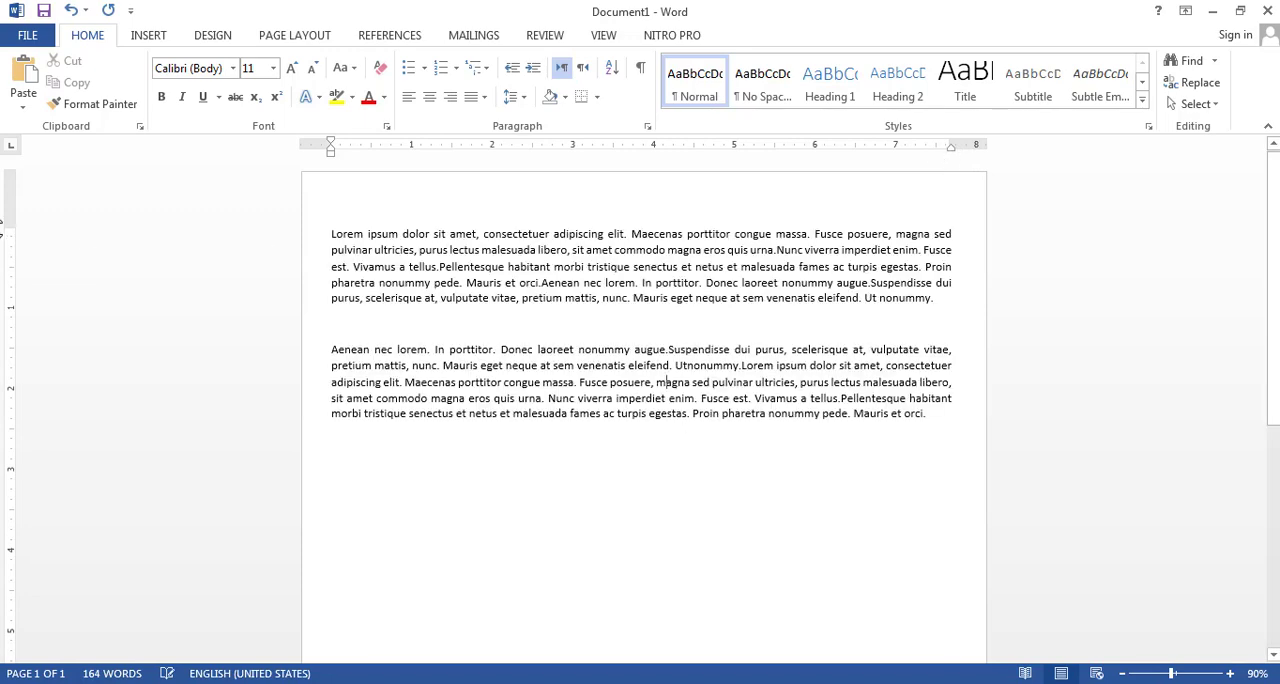
{"action": "mouse_move", "coordinate": [12, 228]}
{"action": "left_mouse_down"}
{"action": "mouse_move", "coordinate": [0, 520]}
{"action": "mouse_move", "coordinate": [12, 206]}
{"action": "left_mouse_up"}
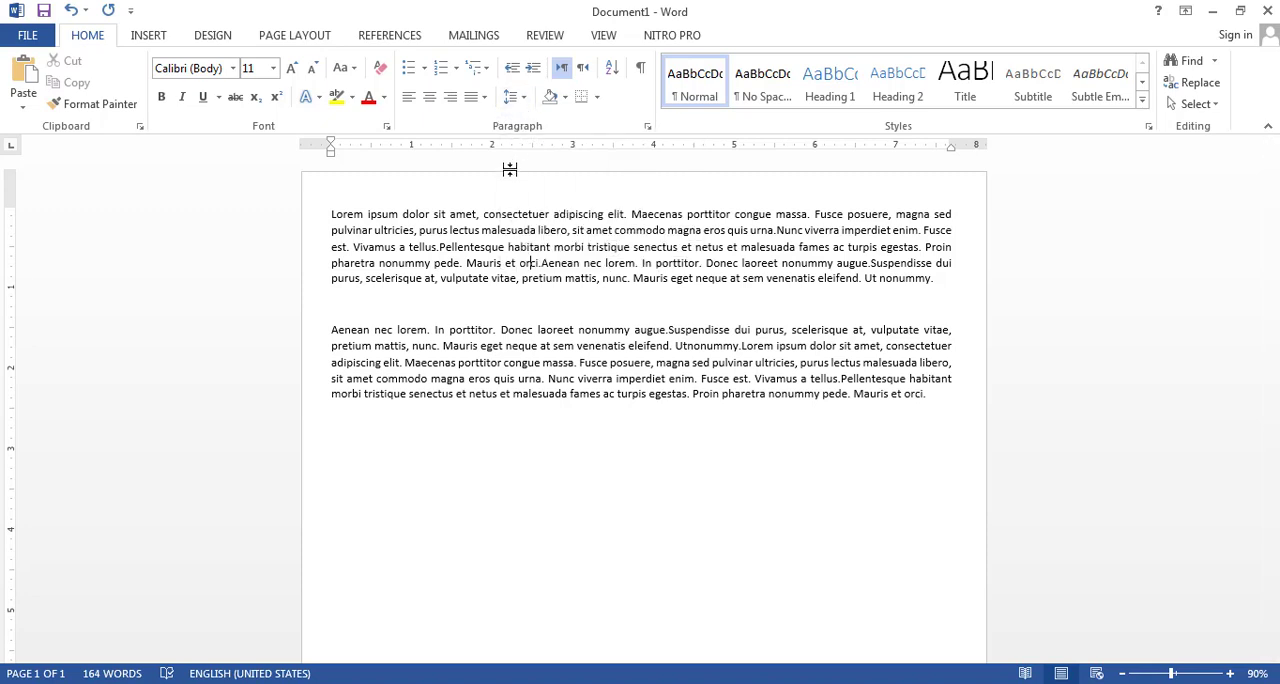
Open the line spacing options and set the paragraph spacing to 54 pt before and 36 pt after
{"action": "left_click", "coordinate": [530, 101]}
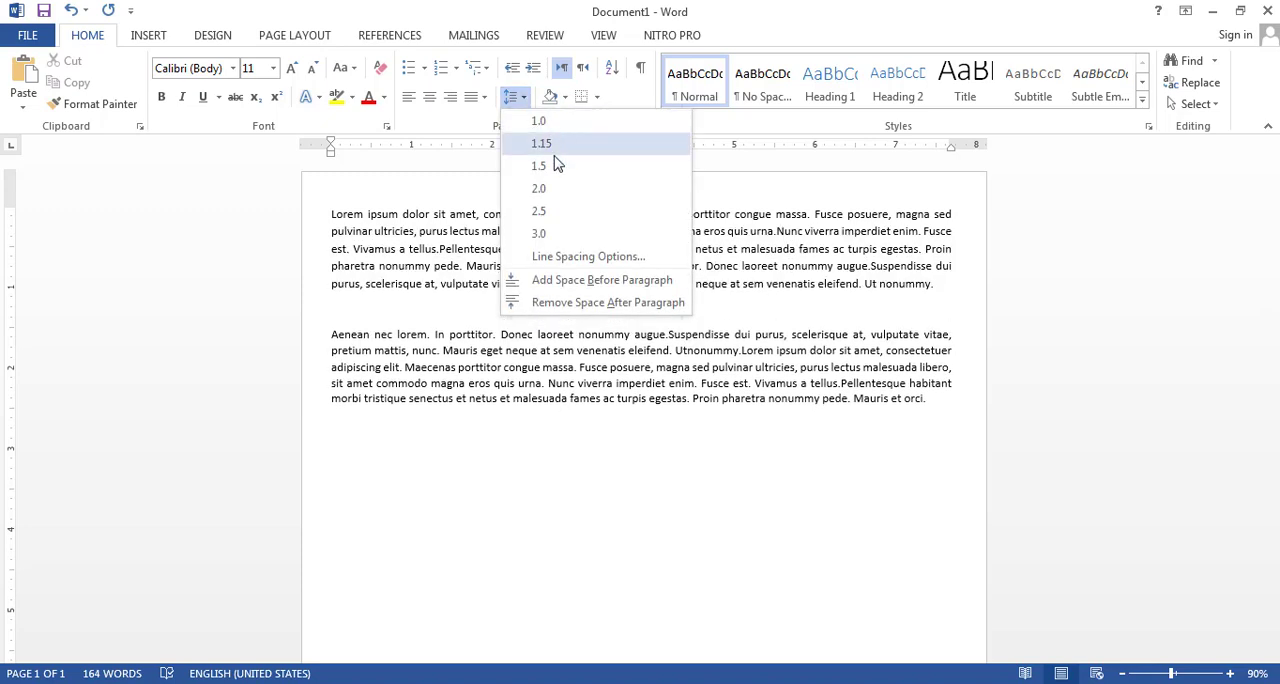
{"action": "left_click", "coordinate": [586, 258]}
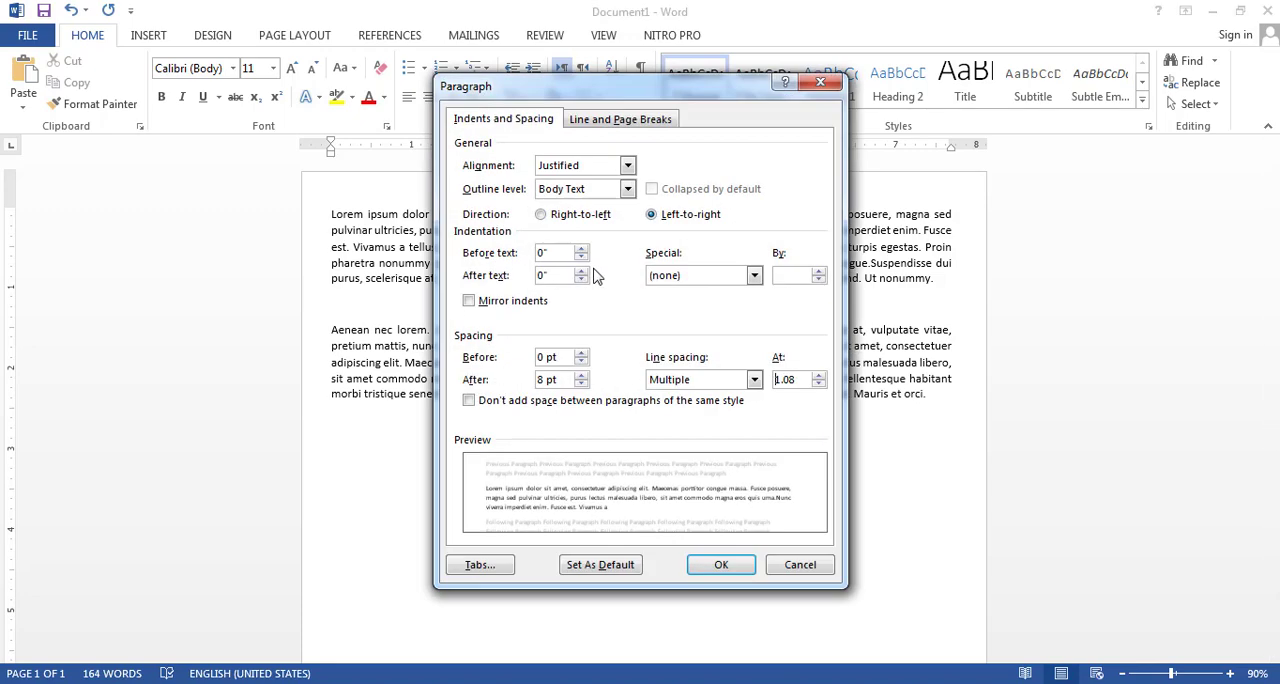
{"action": "left_click", "coordinate": [582, 355]}
{"action": "left_click", "coordinate": [582, 355]}
{"action": "left_click", "coordinate": [582, 355]}
{"action": "left_click", "coordinate": [582, 355]}
{"action": "left_click", "coordinate": [582, 355]}
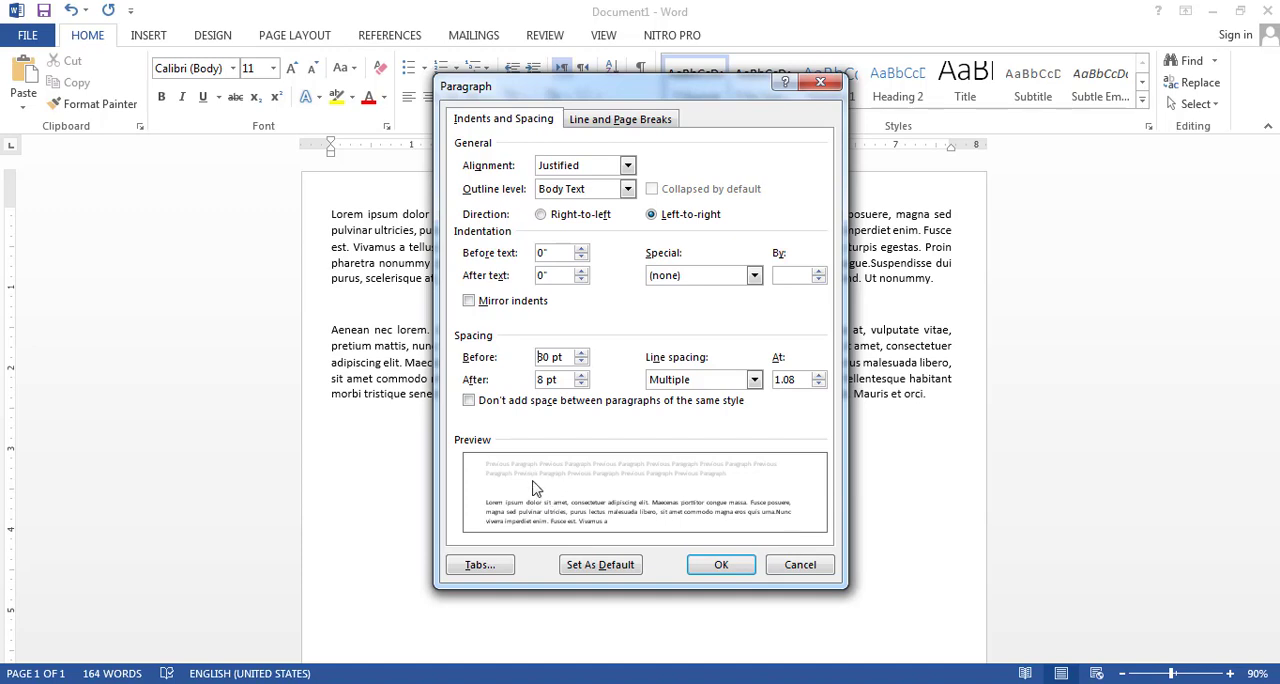
{"action": "left_click", "coordinate": [579, 385]}
{"action": "left_click", "coordinate": [579, 385]}
{"action": "left_click", "coordinate": [579, 385]}
{"action": "left_click", "coordinate": [581, 375]}
{"action": "left_click", "coordinate": [581, 375]}
{"action": "left_click", "coordinate": [581, 376]}
{"action": "left_click", "coordinate": [581, 376]}
{"action": "left_click", "coordinate": [581, 353]}
{"action": "left_click", "coordinate": [581, 353]}
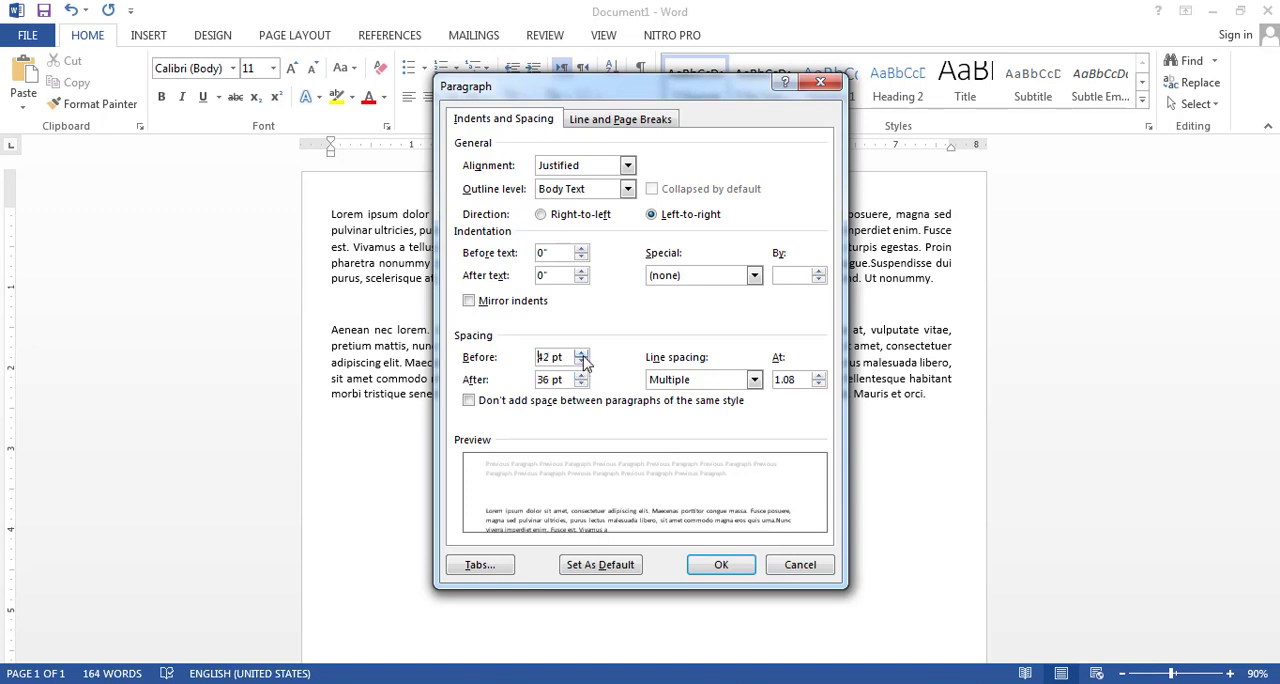
{"action": "left_click", "coordinate": [581, 353]}
{"action": "left_click", "coordinate": [581, 353]}
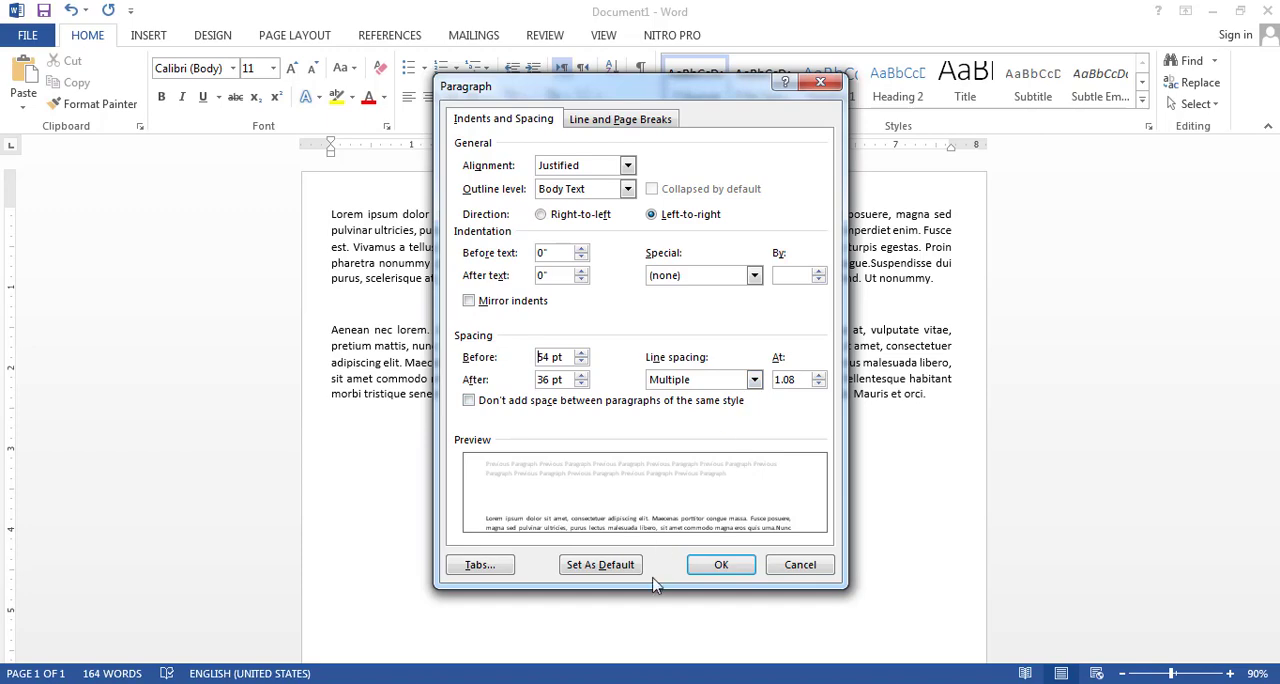
{"action": "left_click", "coordinate": [700, 567]}
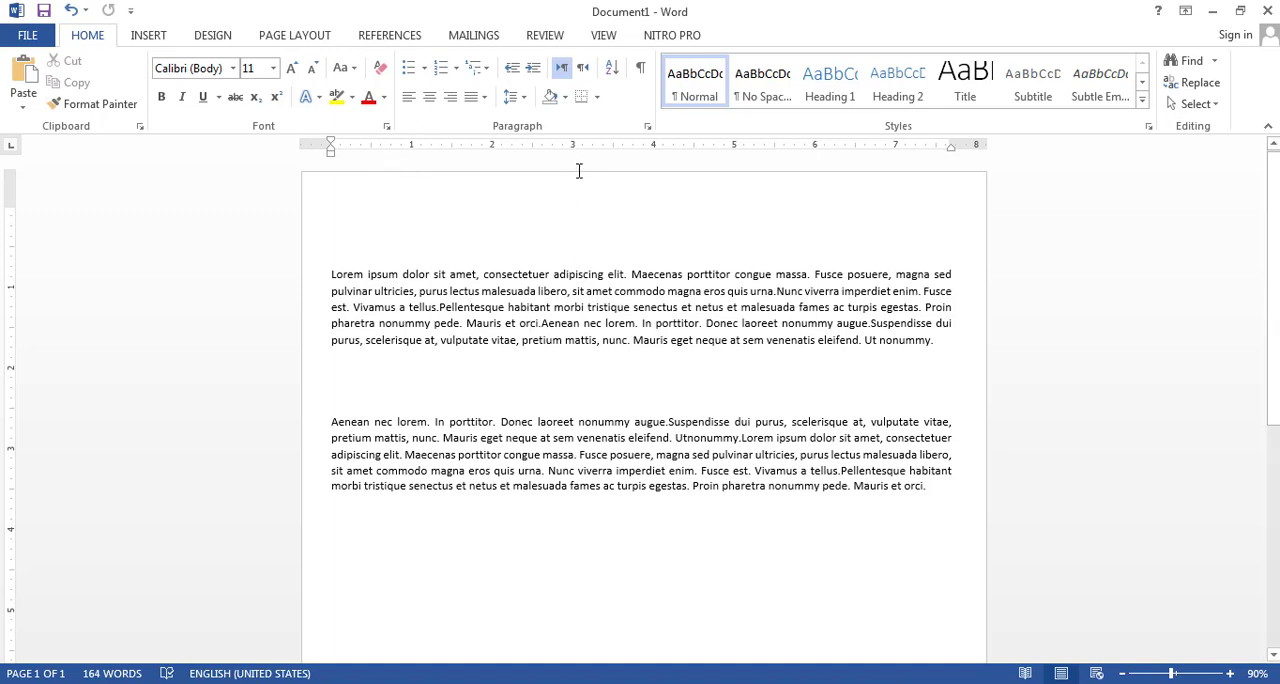
Insert three paragraph breaks inside the first paragraph and delete them again
{"action": "left_click", "coordinate": [563, 70]}
{"action": "left_click", "coordinate": [563, 70]}
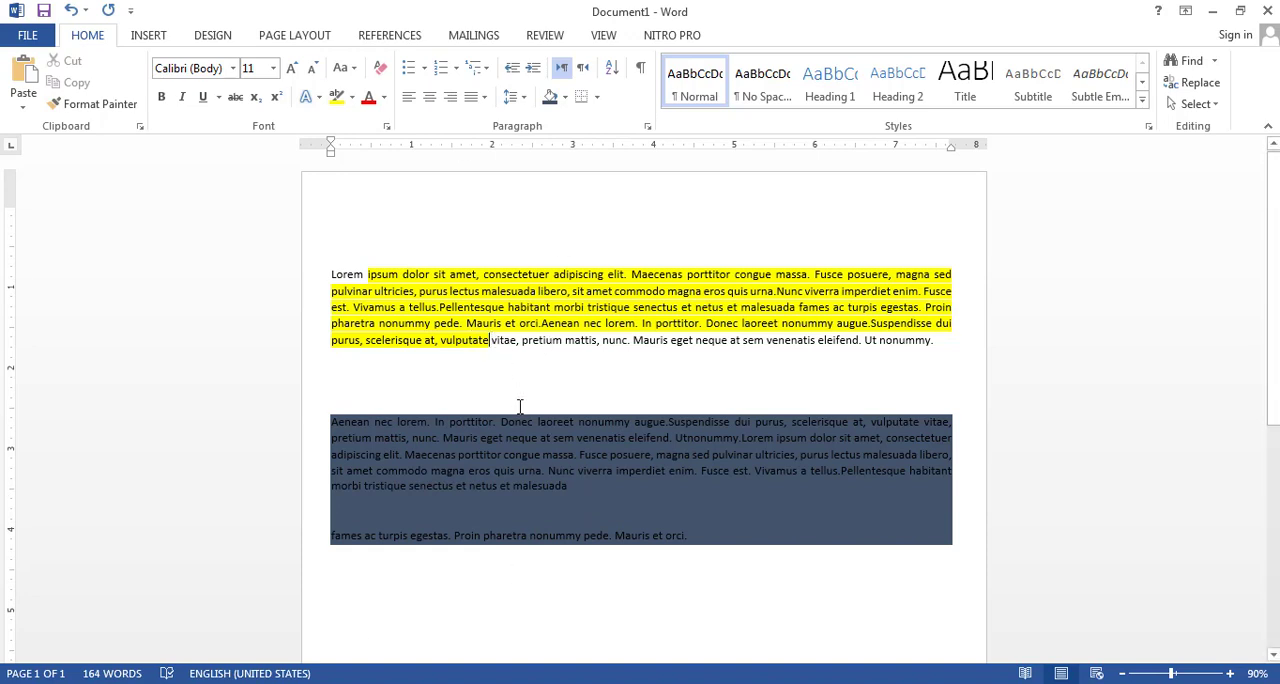
{"action": "key", "text": "Return"}
{"action": "key", "text": "Return"}
{"action": "key", "text": "Return"}
{"action": "key", "text": "Return"}
{"action": "key", "text": "Return"}
{"action": "key", "text": "Return"}
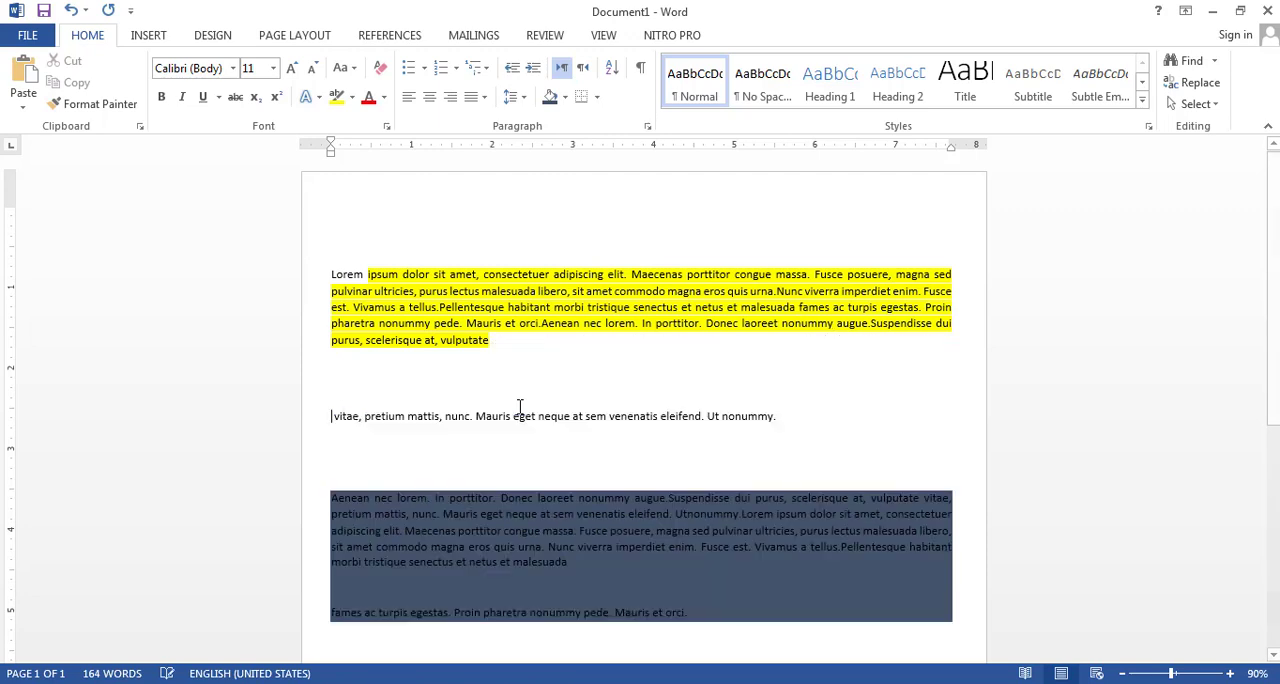
{"action": "key", "text": "BackSpace"}
{"action": "key", "text": "BackSpace"}
{"action": "key", "text": "BackSpace"}
{"action": "key", "text": "BackSpace"}
{"action": "key", "text": "BackSpace"}
{"action": "key", "text": "BackSpace"}
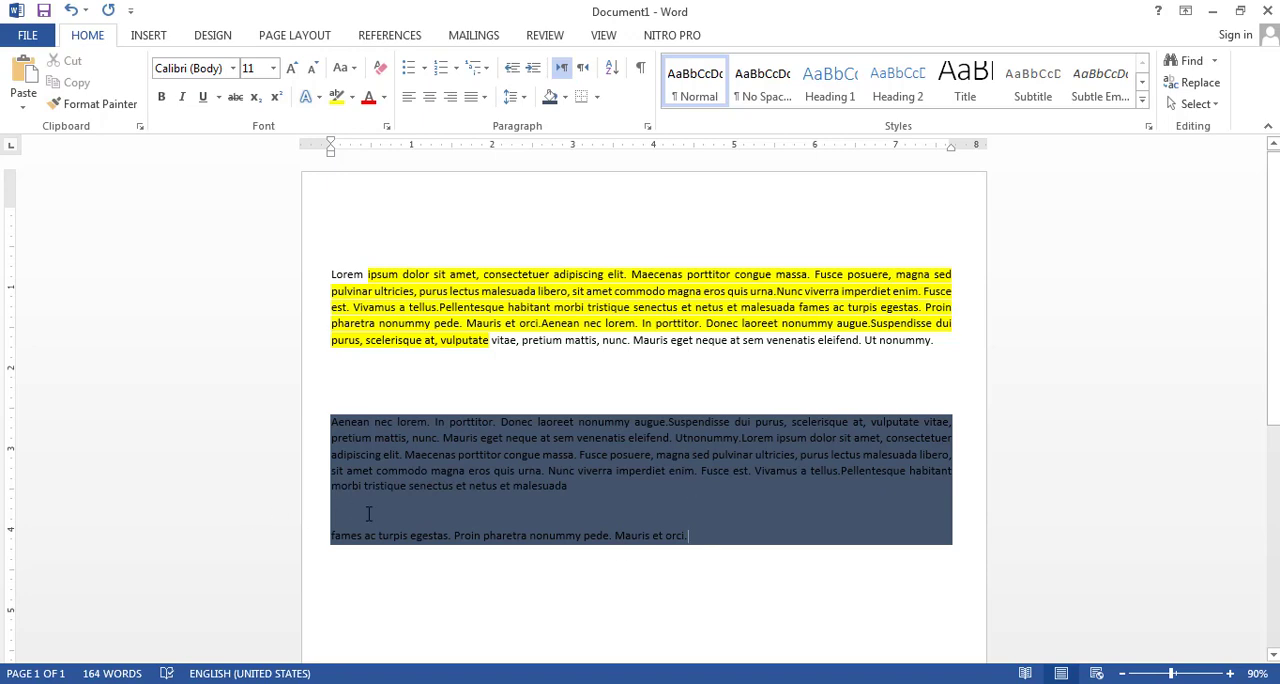
Add three new lines after the second paragraph and type a short name on the last one
{"action": "key", "text": "Return"}
{"action": "key", "text": "Return"}
{"action": "key", "text": "Return"}
{"action": "key", "text": "Return"}
{"action": "key", "text": "Return"}
{"action": "key", "text": "Return"}
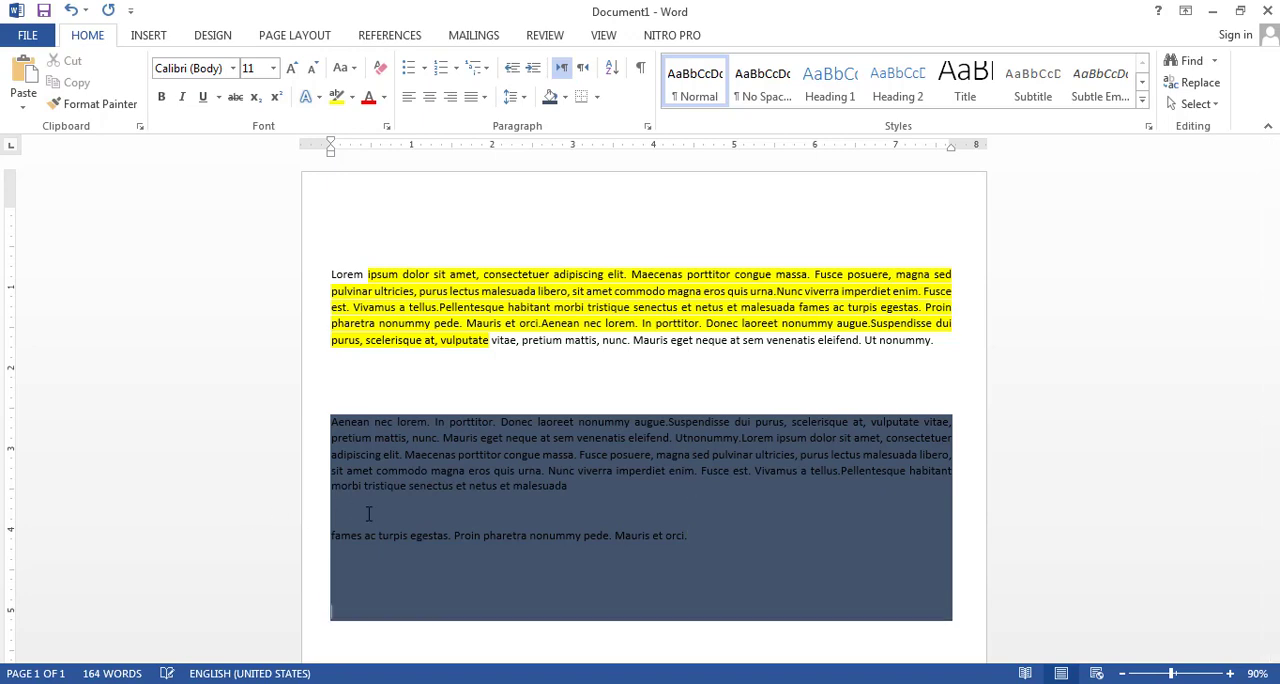
{"action": "scroll", "coordinate": [447, 517], "scroll_direction": "down", "scroll_amount": 1}
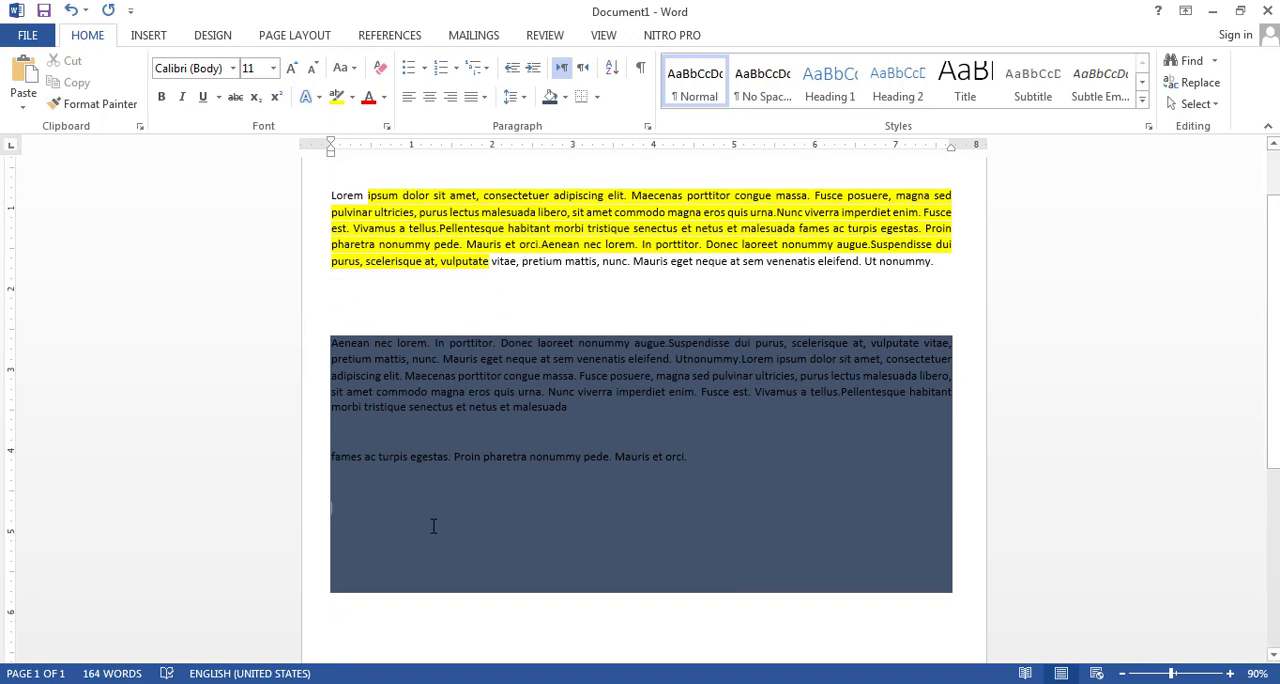
{"action": "type", "text": "shams"}
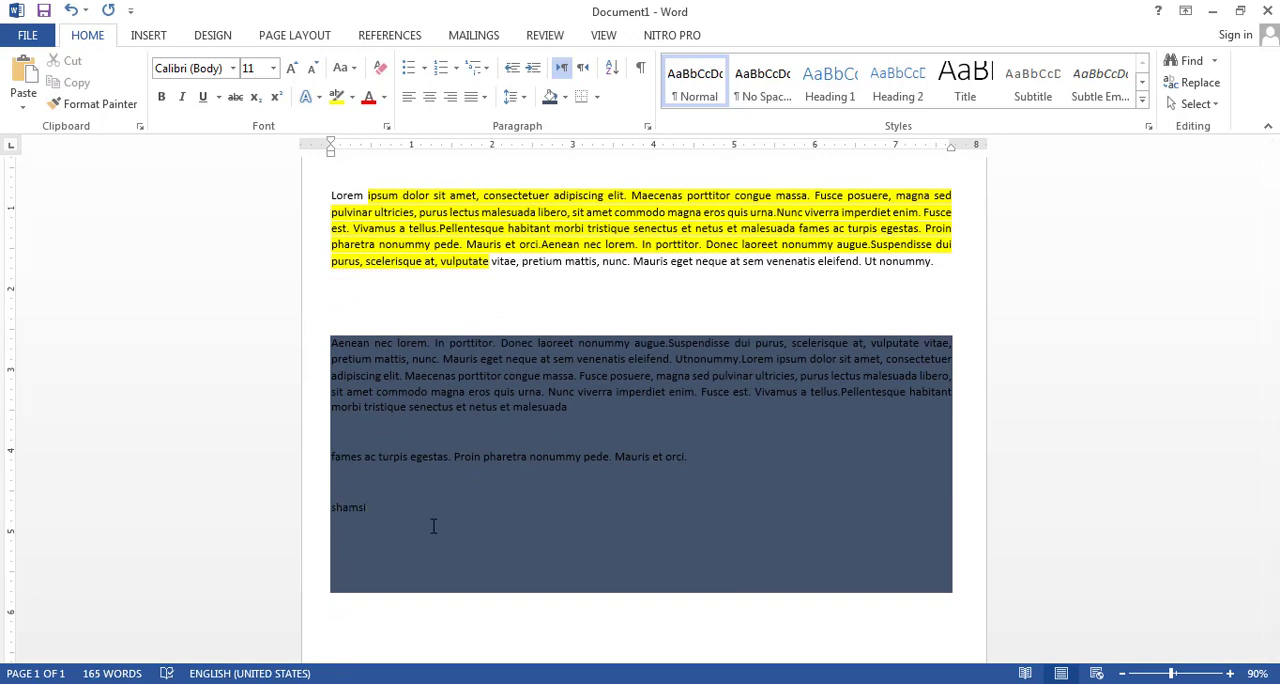
{"action": "scroll", "coordinate": [616, 330], "scroll_direction": "up", "scroll_amount": 2}
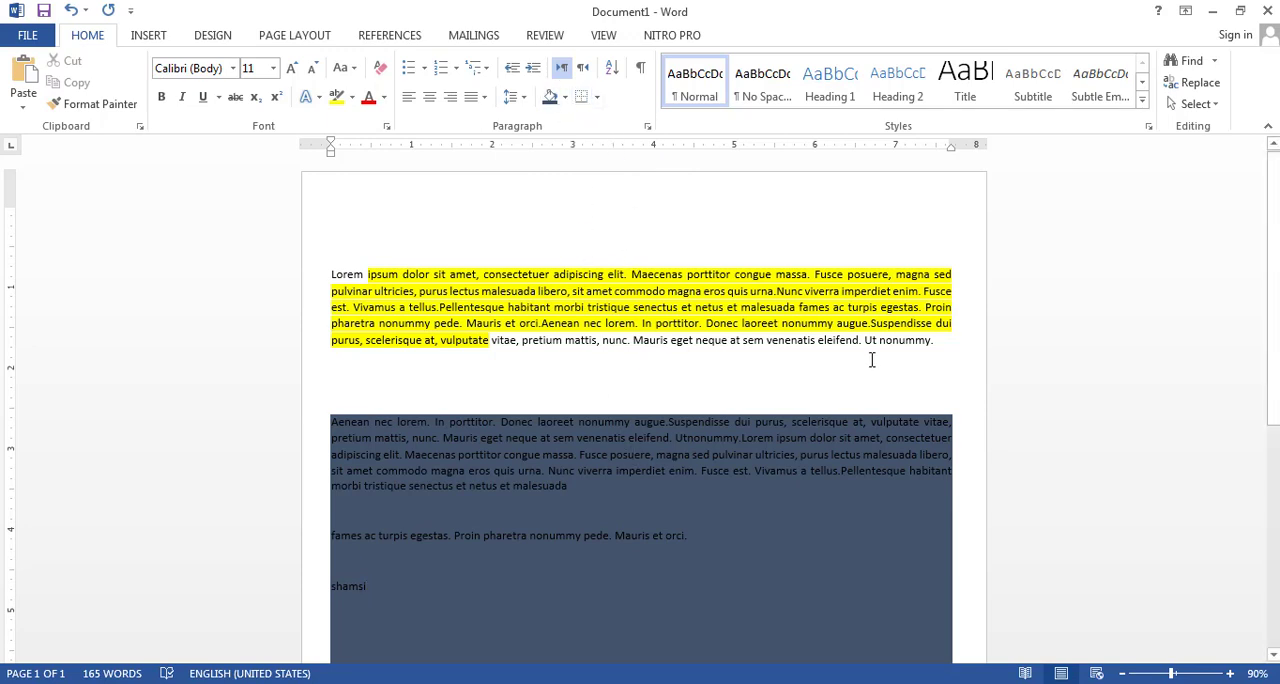
{"action": "left_click_drag", "start_coordinate": [822, 340], "coordinate": [366, 275]}
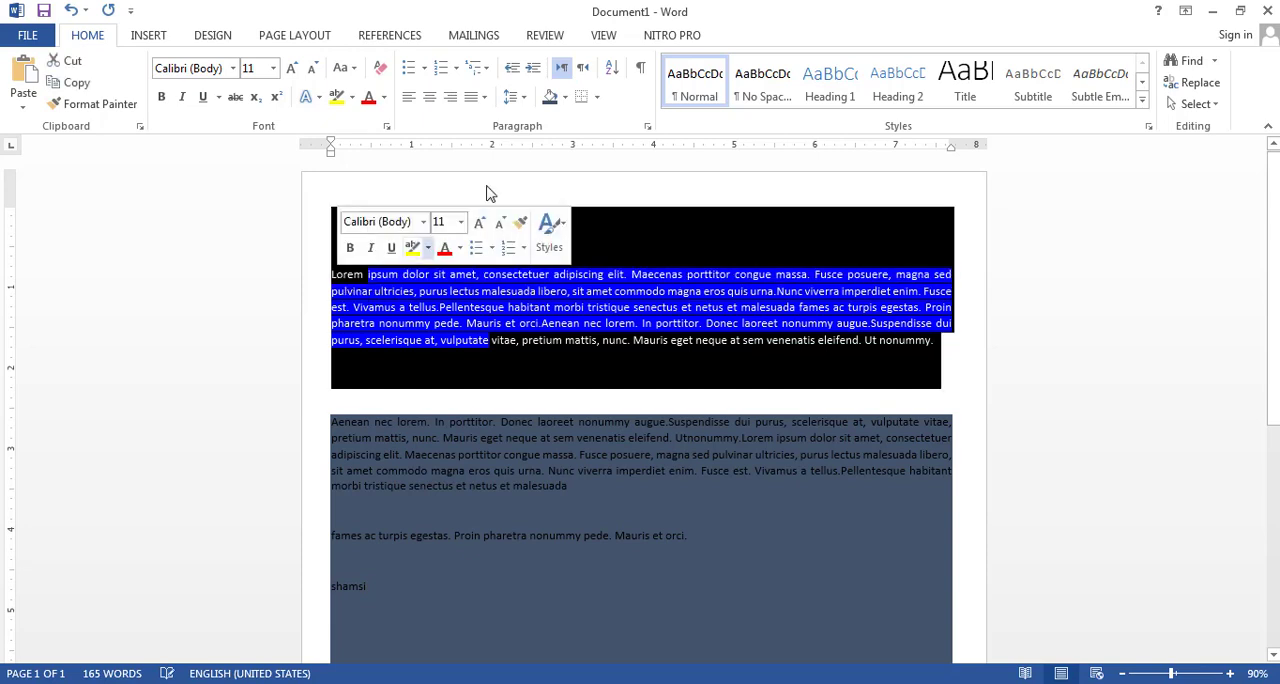
{"action": "left_click", "coordinate": [599, 100]}
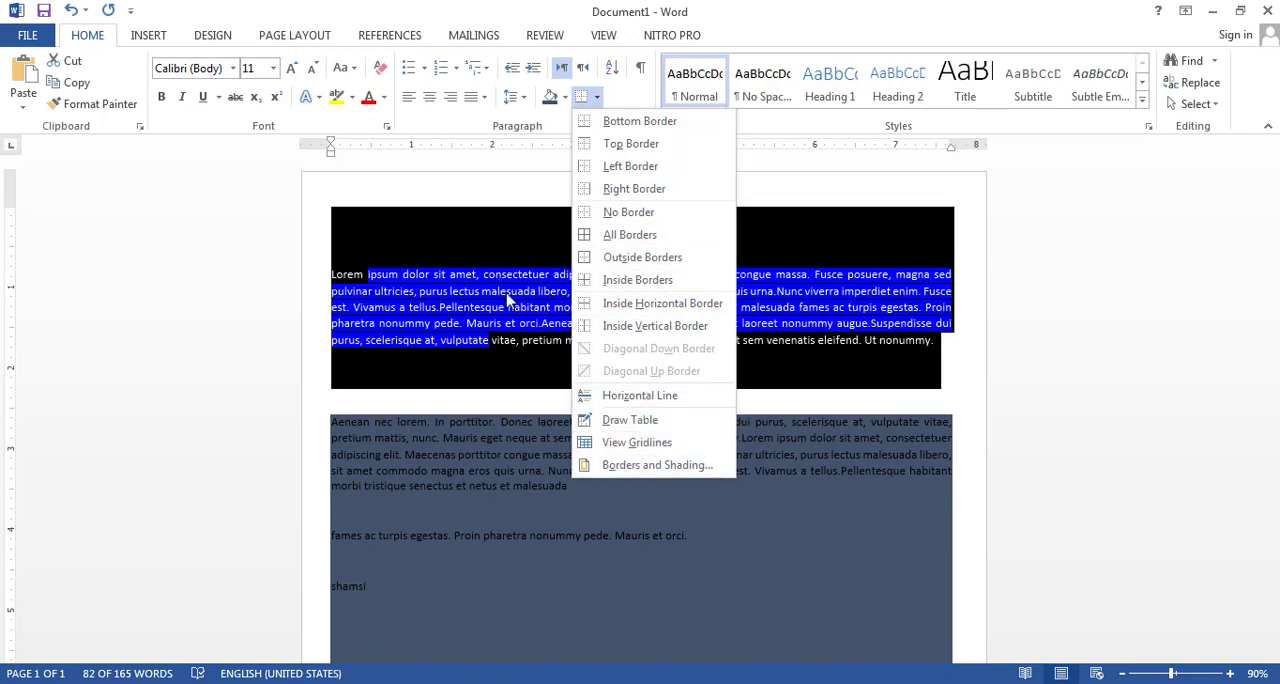
{"action": "left_click", "coordinate": [506, 298]}
{"action": "left_click", "coordinate": [678, 292]}
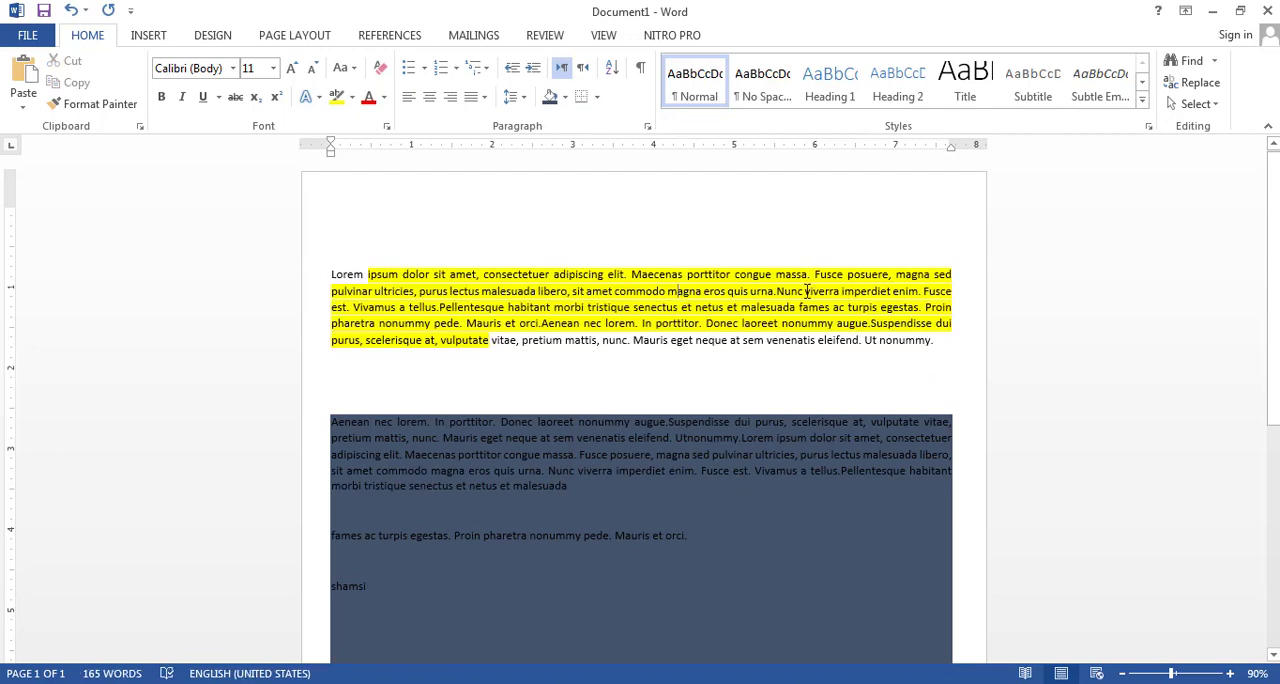
Select the first paragraph and apply an outside border around it
{"action": "triple_click", "coordinate": [772, 302]}
{"action": "double_click", "coordinate": [772, 304]}
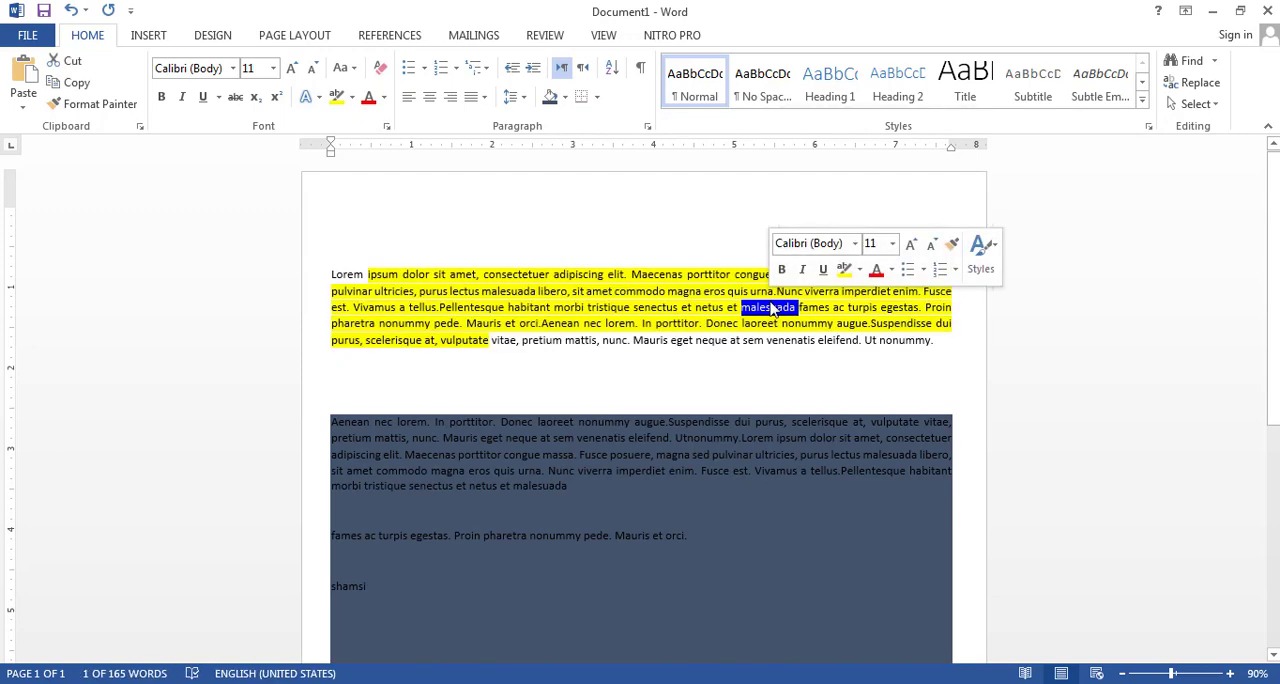
{"action": "triple_click", "coordinate": [772, 304]}
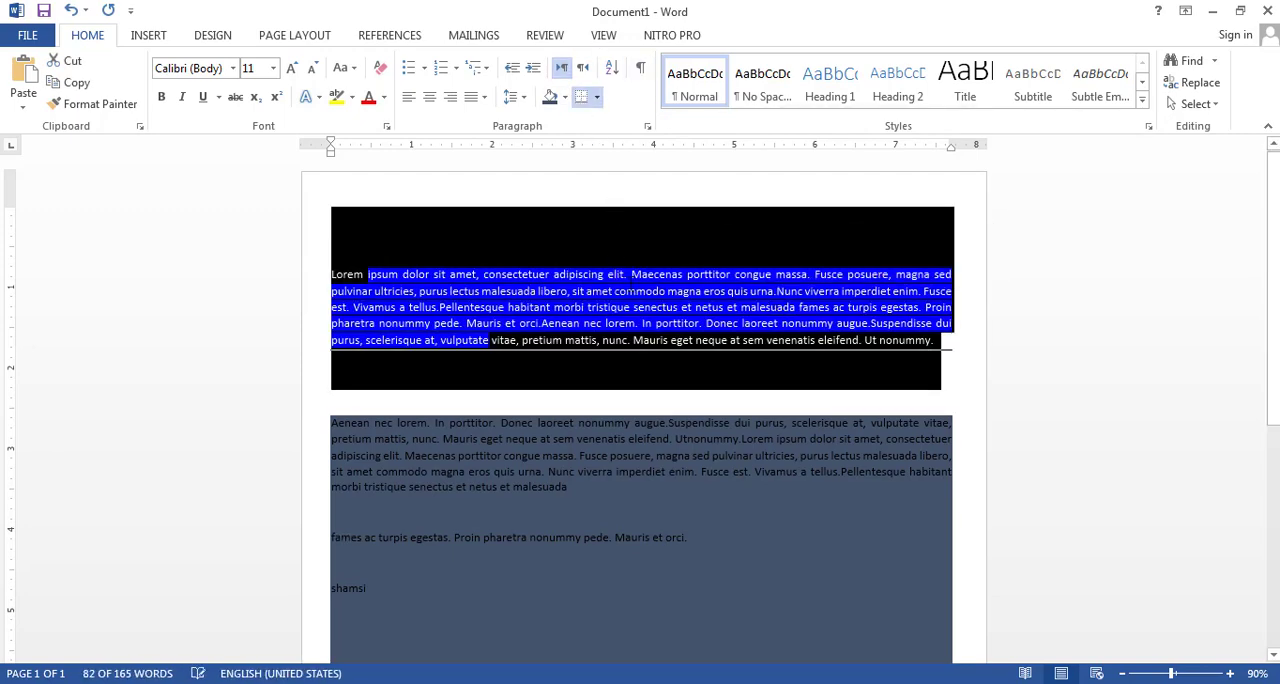
{"action": "left_click", "coordinate": [612, 273]}
{"action": "left_click", "coordinate": [597, 97]}
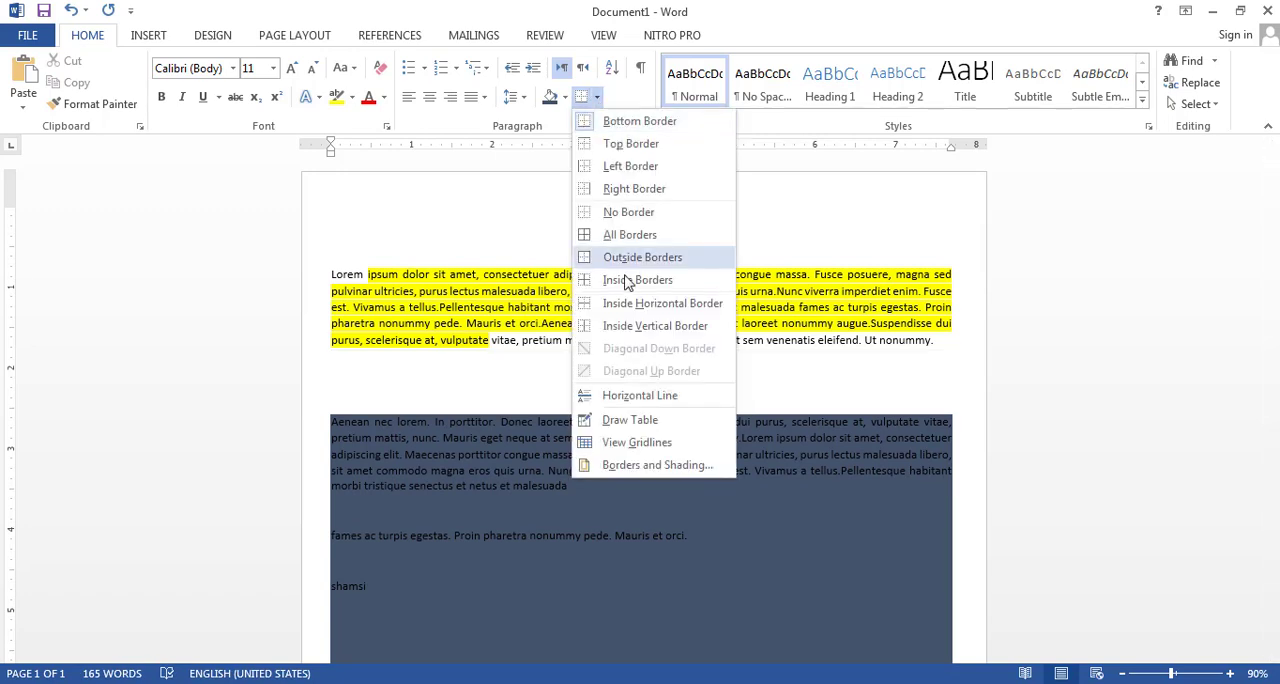
{"action": "left_click", "coordinate": [616, 257]}
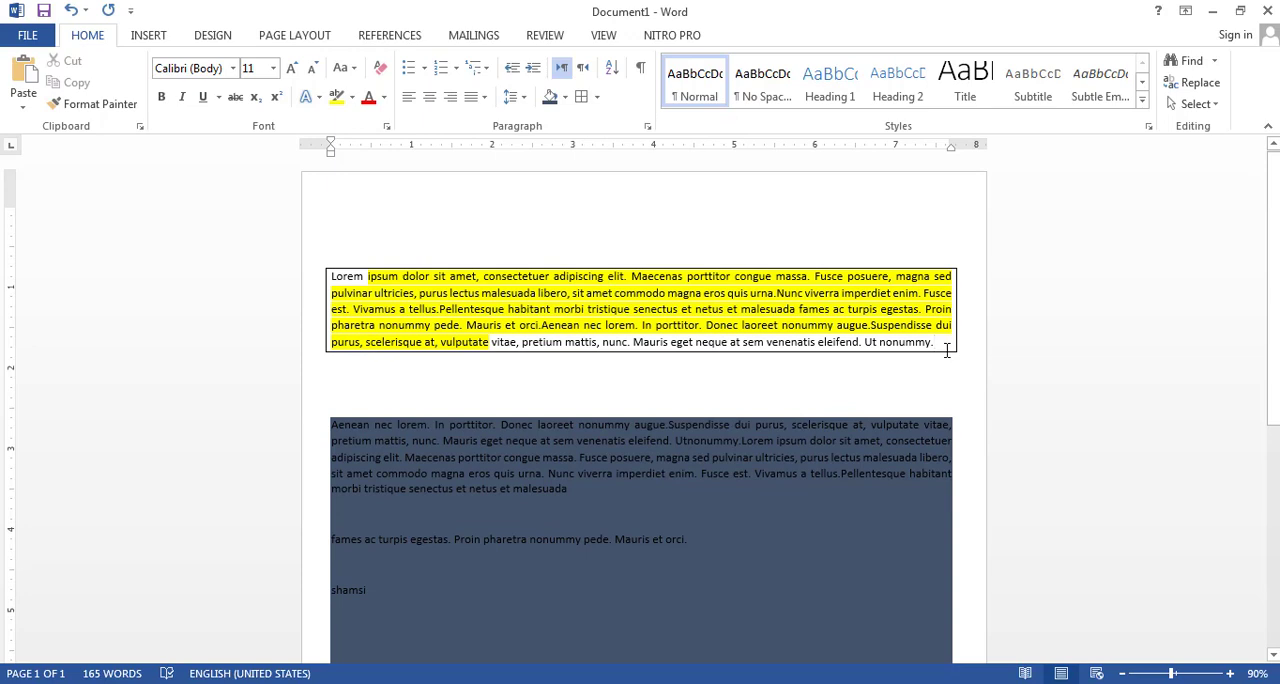
Add five empty bordered paragraphs after the first paragraph
{"action": "key", "text": "Return"}
{"action": "key", "text": "Return"}
{"action": "key", "text": "Return"}
{"action": "key", "text": "Return"}
{"action": "key", "text": "Return"}
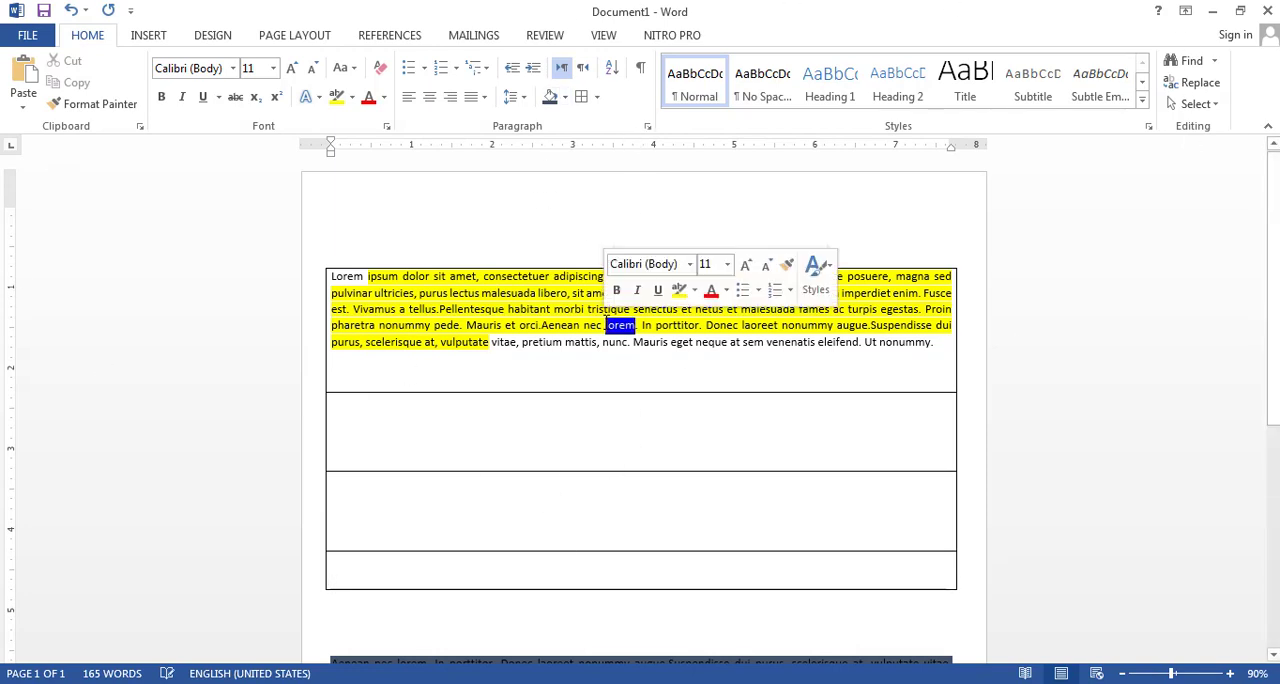
Select the first paragraph and remove its border with No Border
{"action": "triple_click", "coordinate": [606, 324]}
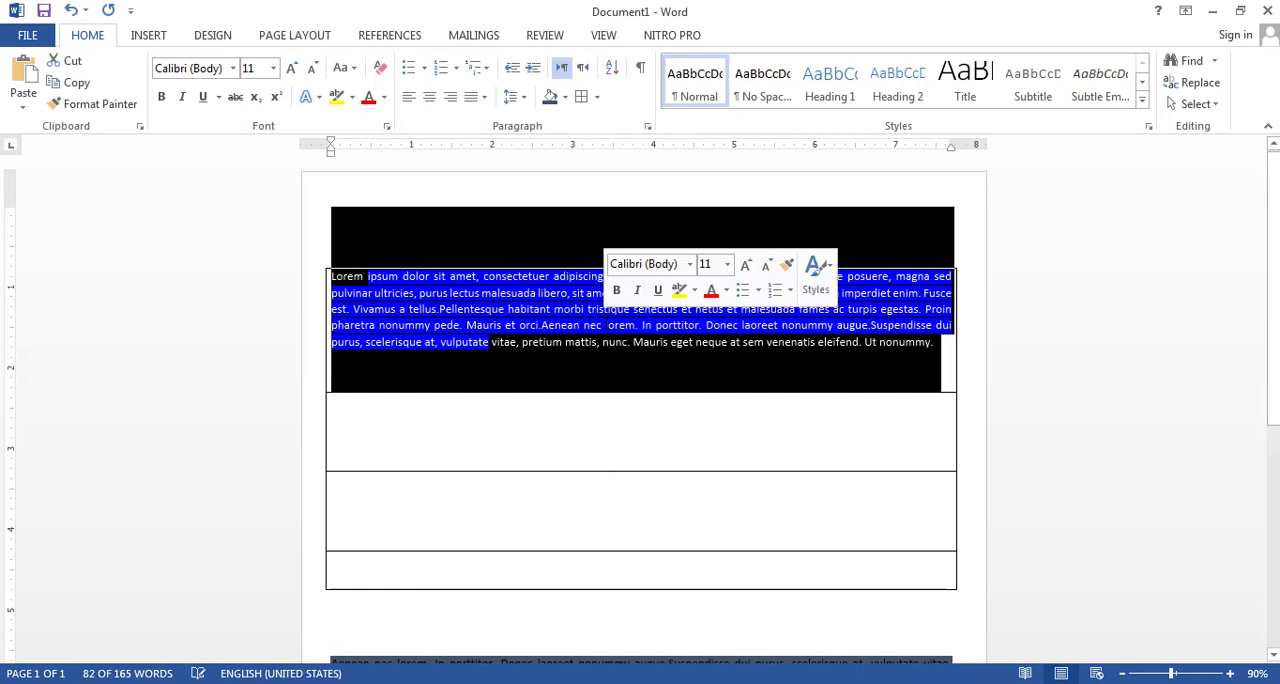
{"action": "left_click", "coordinate": [597, 97]}
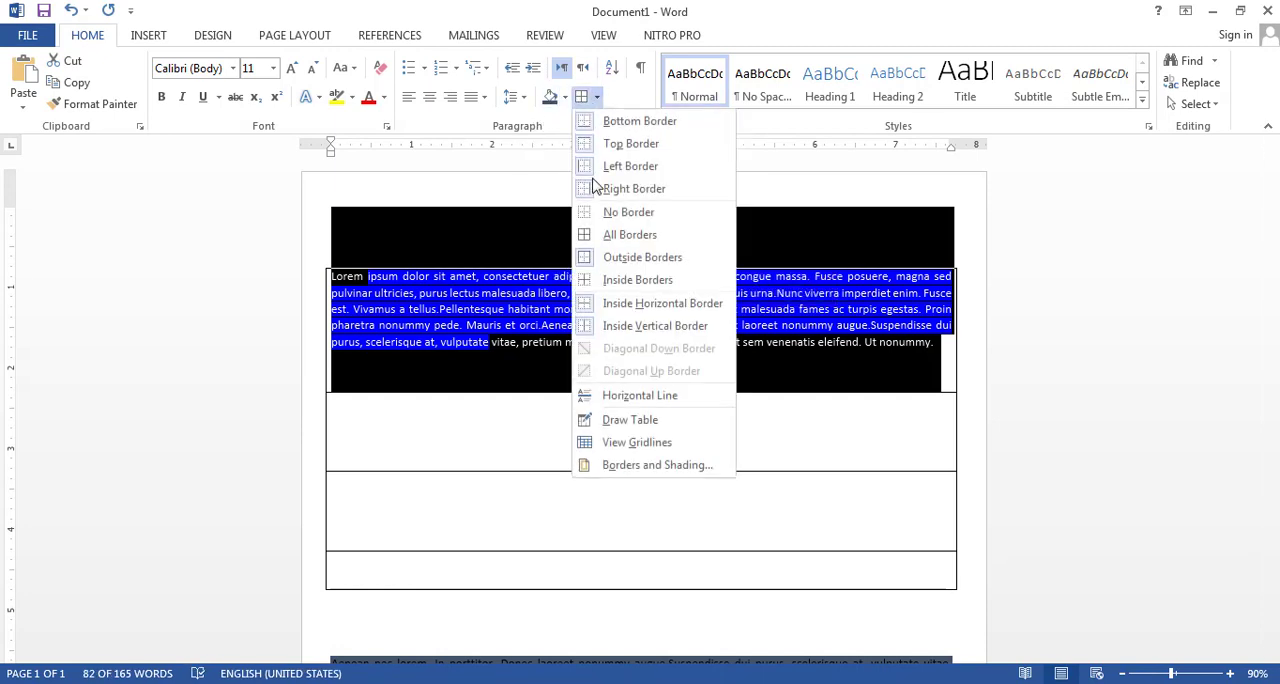
{"action": "left_click", "coordinate": [614, 212]}
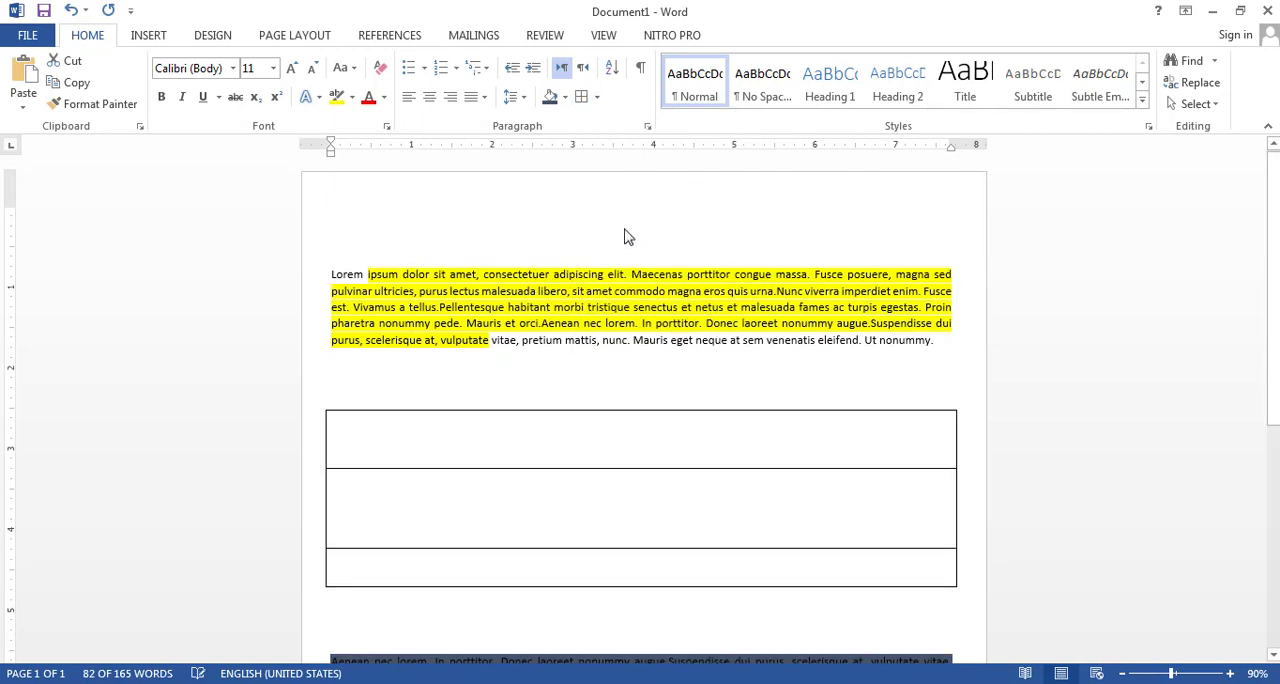
Remove the borders from the empty paragraphs below the first paragraph with No Border
{"action": "left_click", "coordinate": [571, 366]}
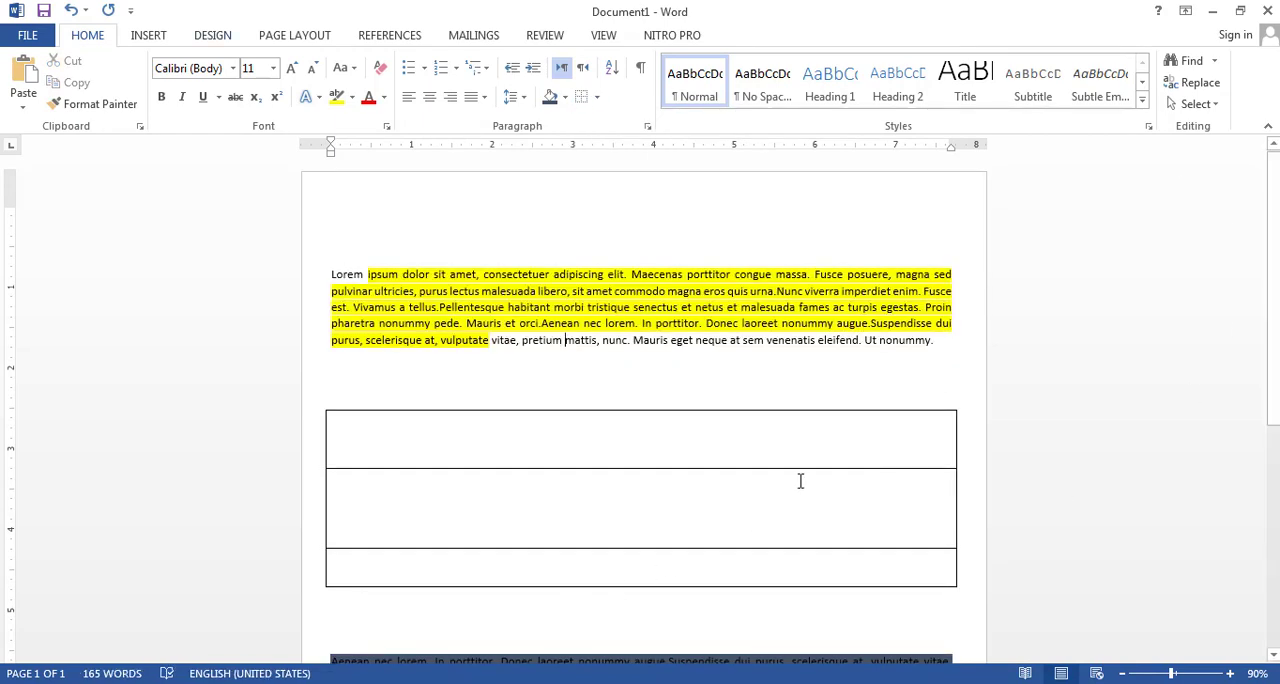
{"action": "left_click", "coordinate": [596, 97]}
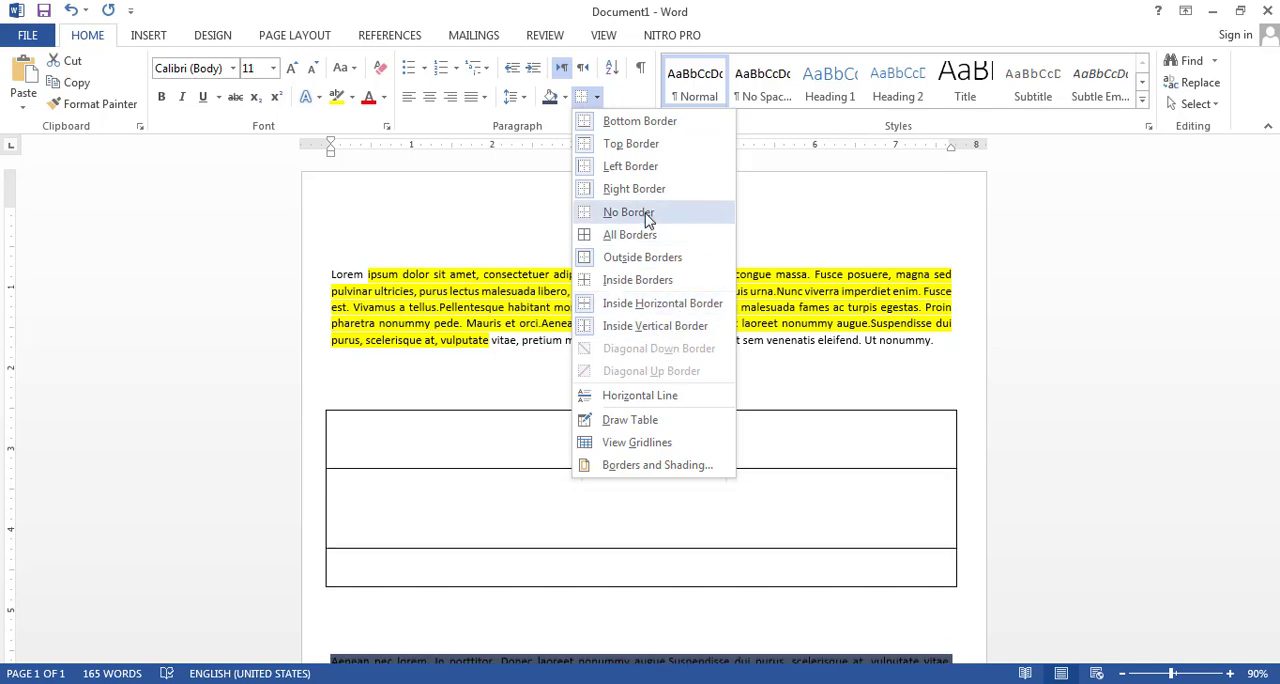
{"action": "left_click", "coordinate": [634, 212]}
{"action": "left_click", "coordinate": [586, 428]}
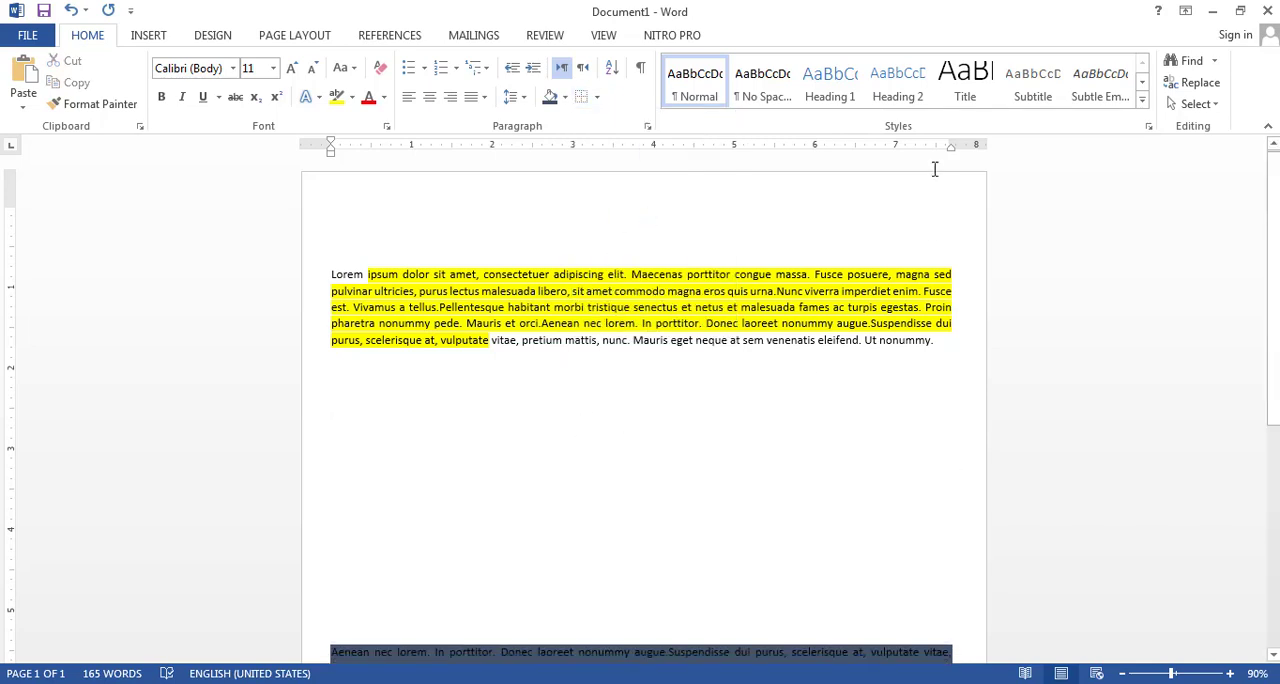